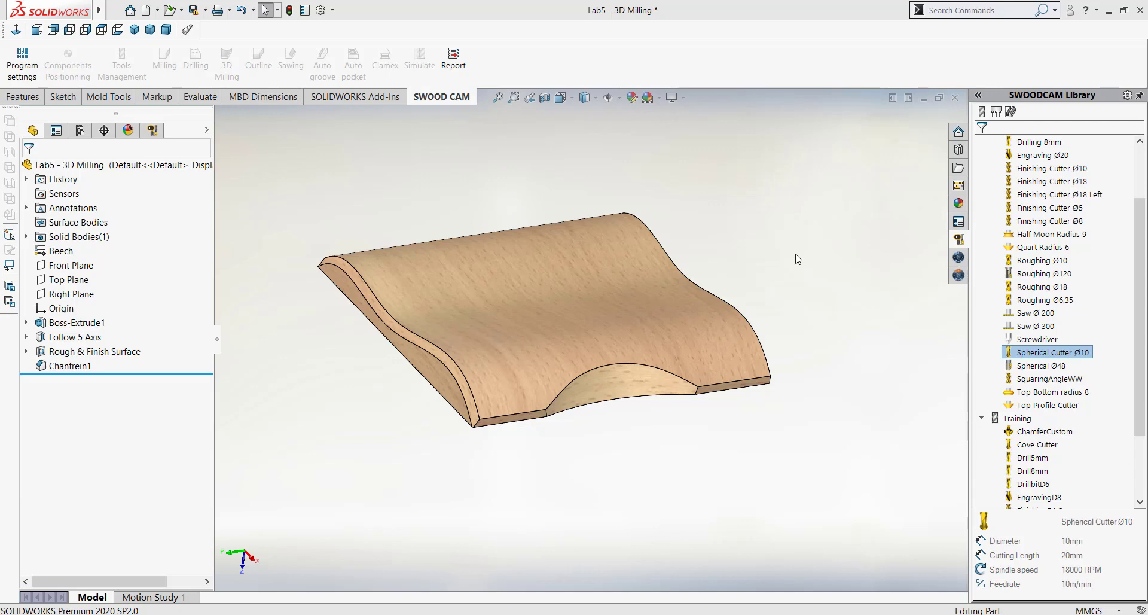
Add a new Milling program that uses the GCODE machine in the SWOOD CAM tree.
left_click(153, 132)
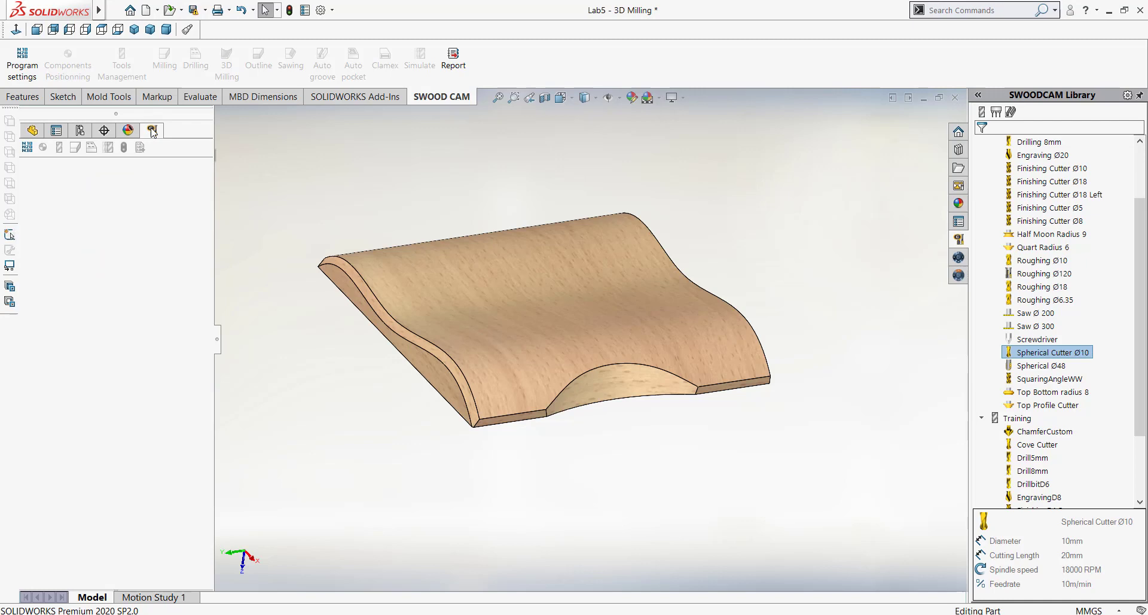
left_click(407, 338)
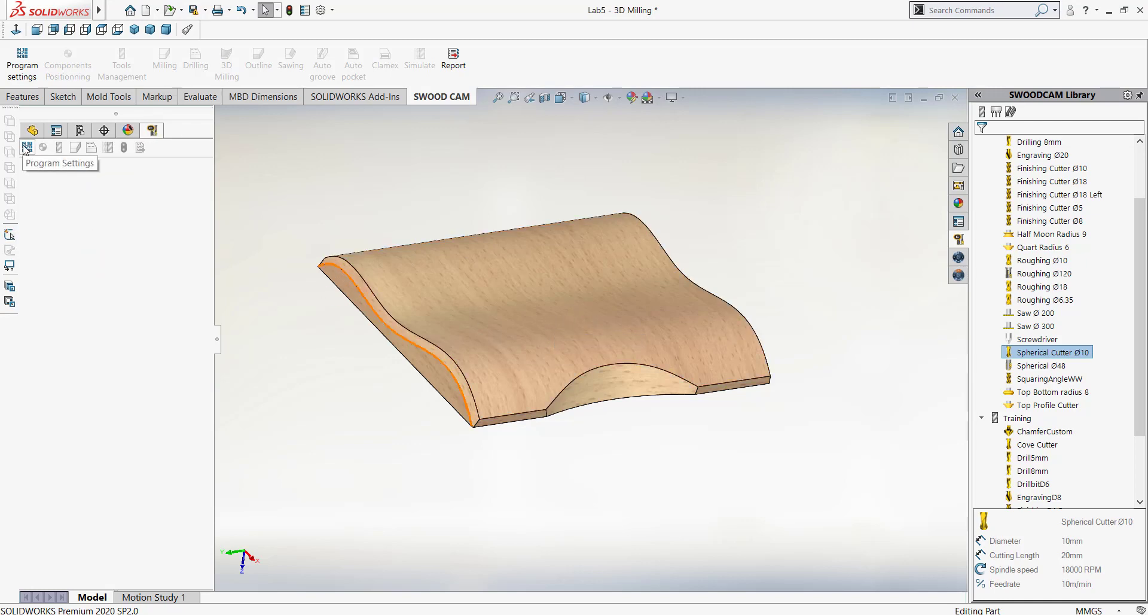
left_click(27, 148)
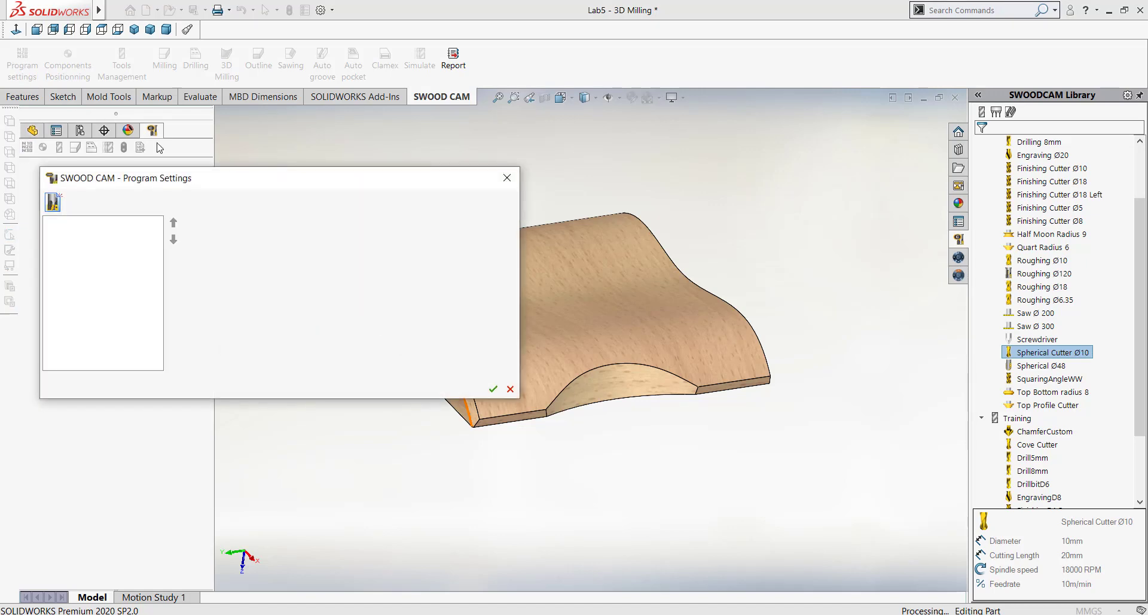
left_click(53, 203)
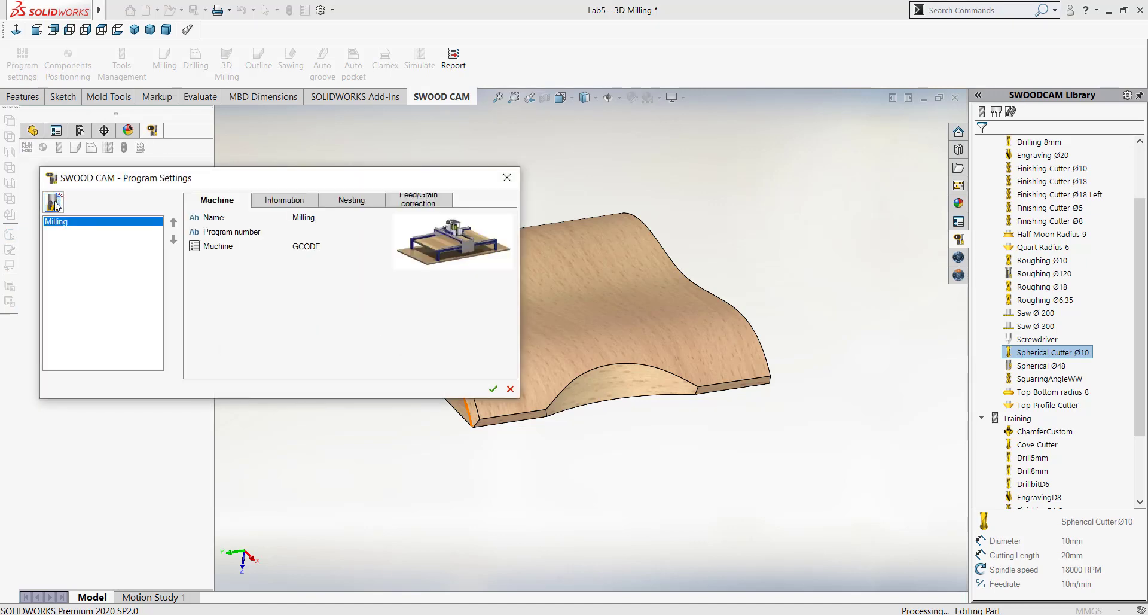
left_click(331, 247)
left_click(331, 247)
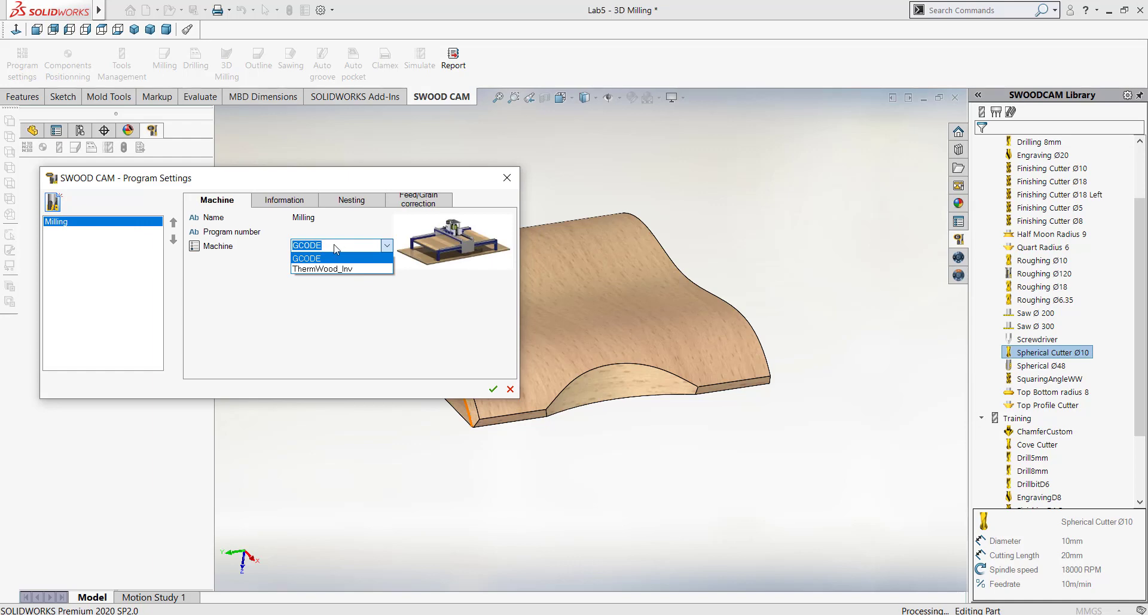
left_click(312, 258)
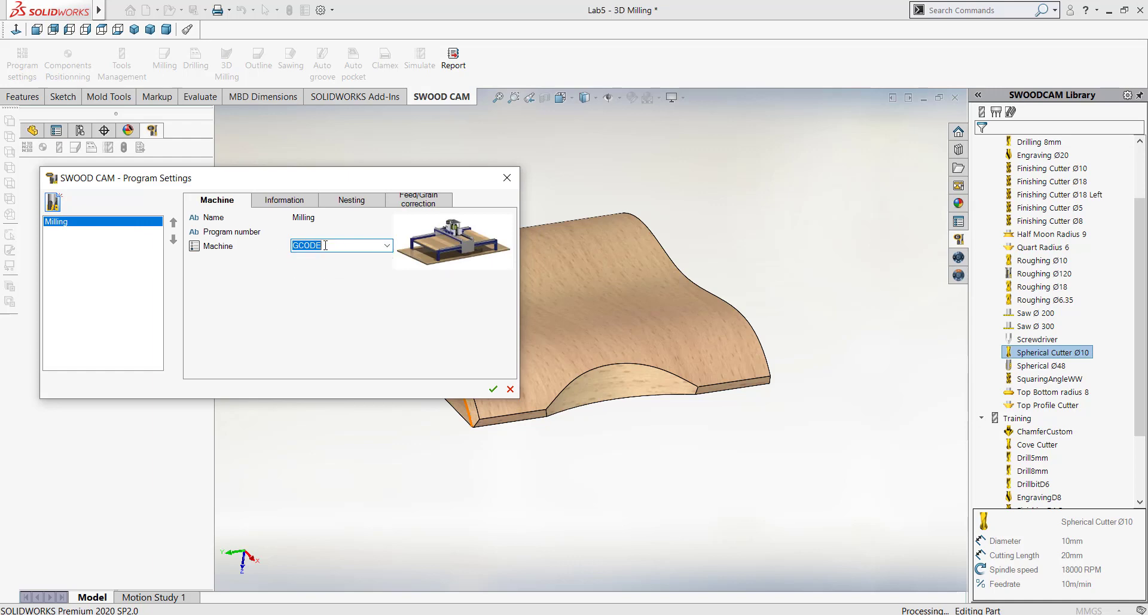
left_click(492, 390)
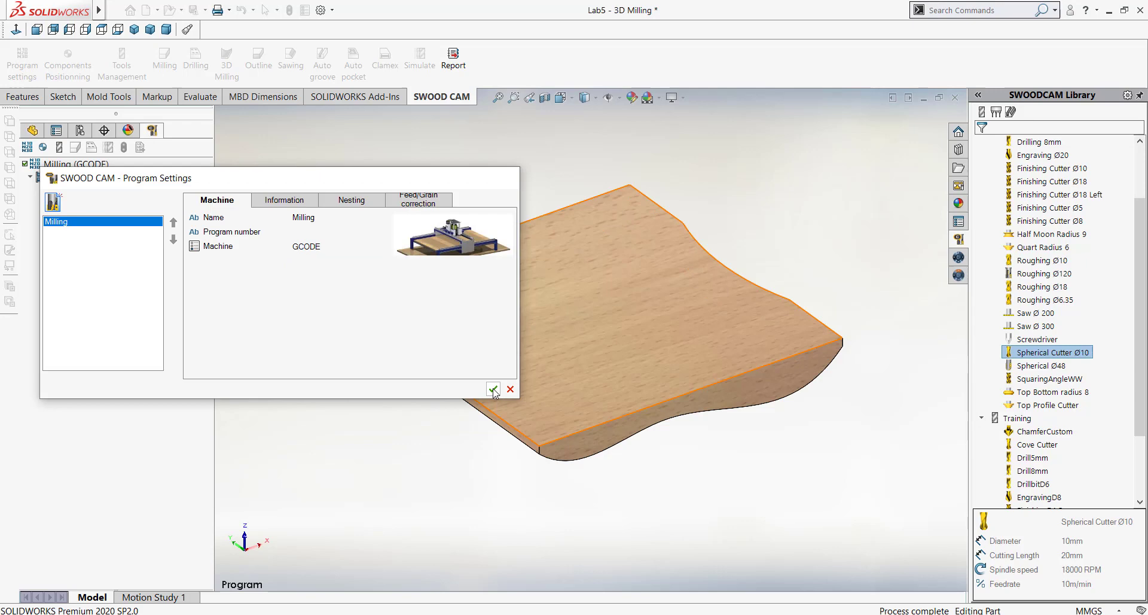
middle_click_drag(545, 272, 569, 442)
scroll(644, 391, "down", 4)
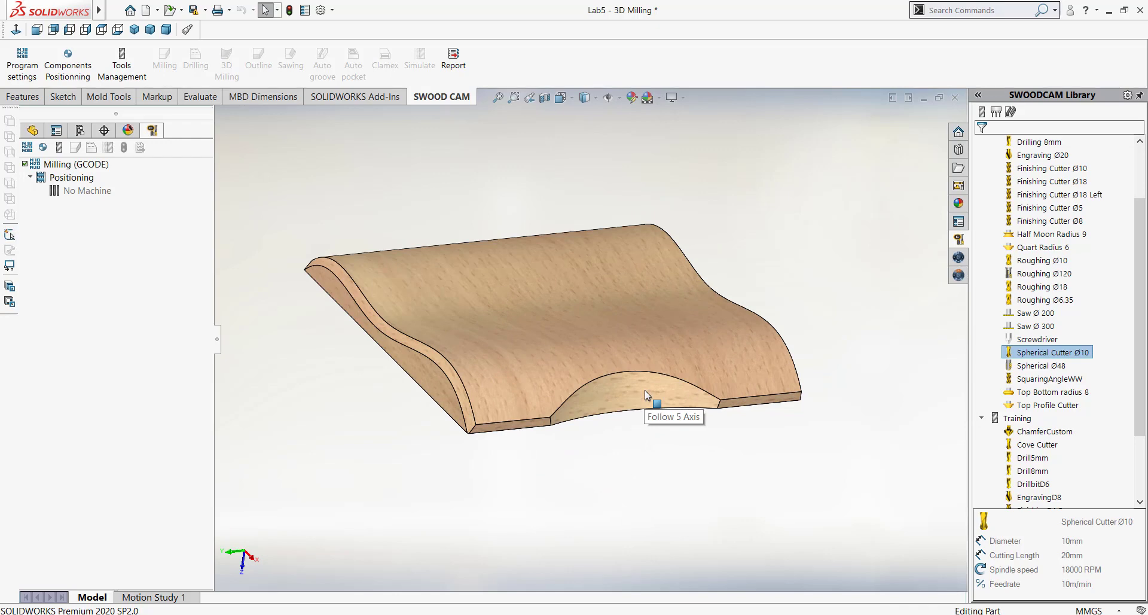
Place the program origin by coordinate-system selection on the stock's front corner vertex.
left_click(43, 148)
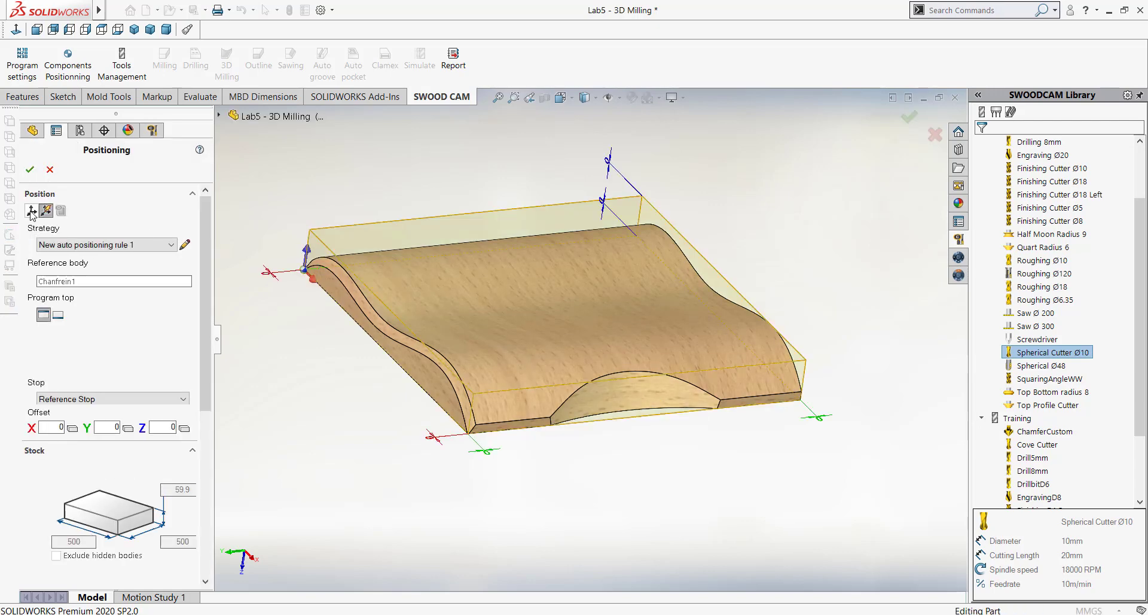
left_click(31, 210)
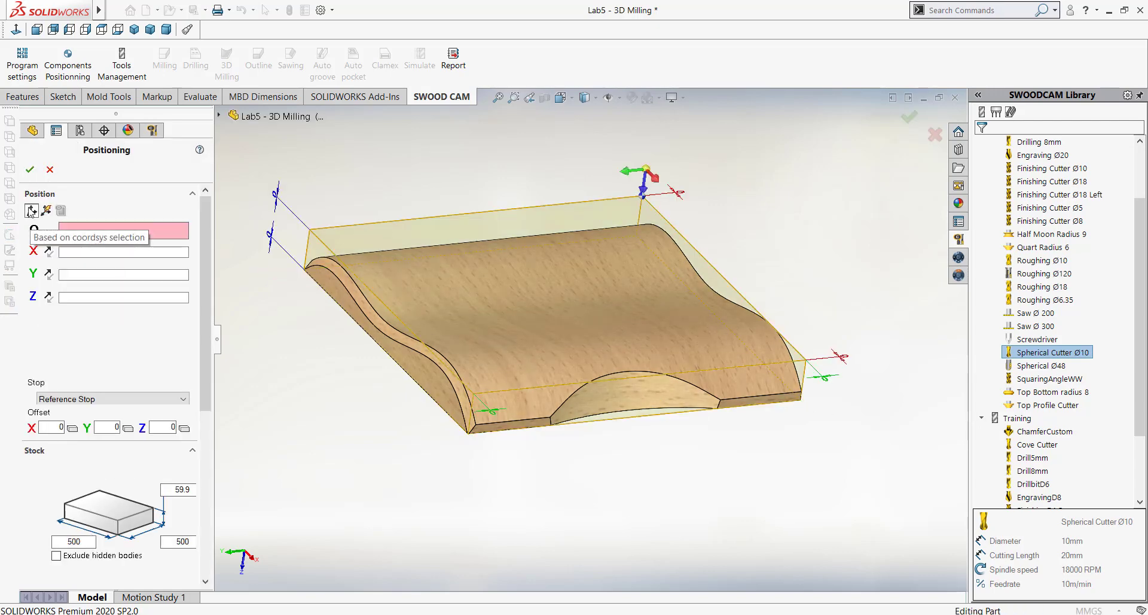
scroll(504, 385, "down", 6)
scroll(505, 386, "down", 3)
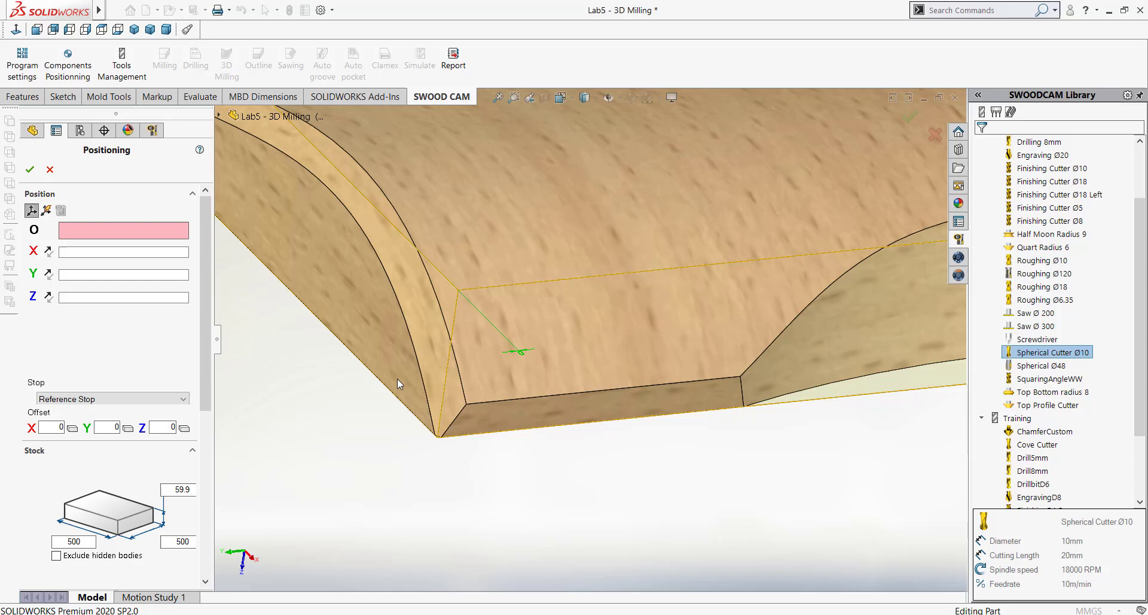
scroll(399, 414, "down", 3)
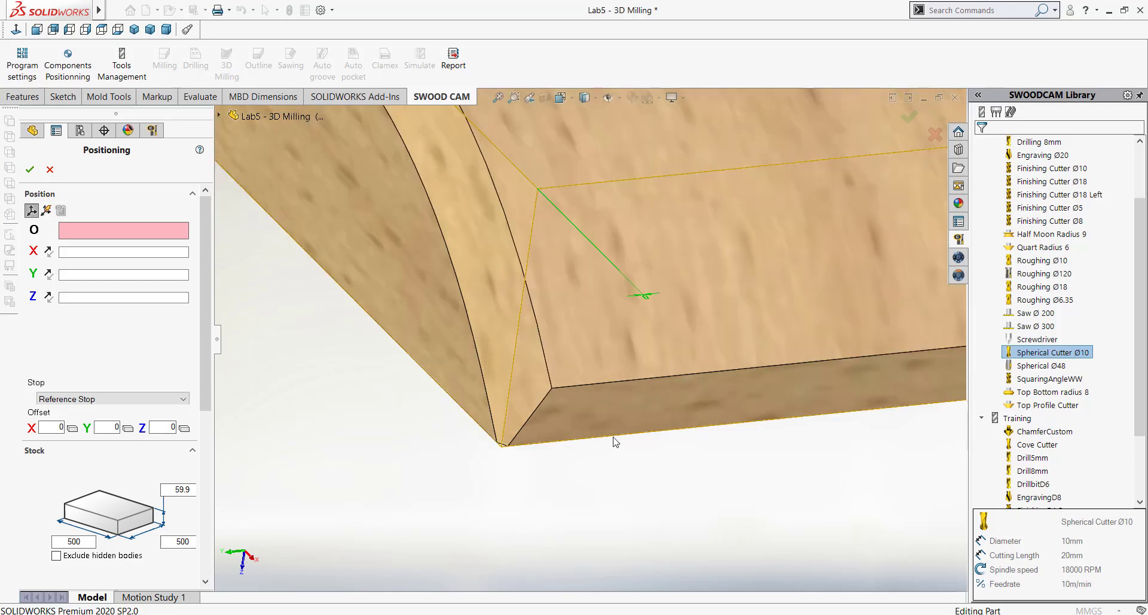
left_click(508, 450)
middle_click_drag(630, 458, 598, 442)
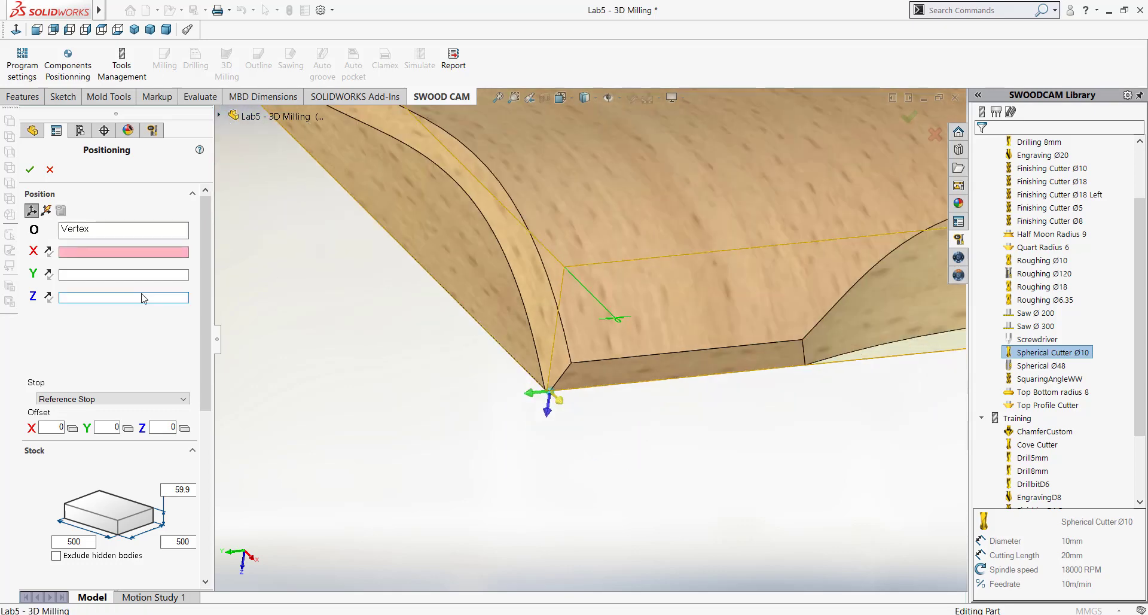
Take the Z axis from the stock's top face, flipped to point upward.
left_click(136, 298)
middle_click_drag(702, 423, 640, 383)
left_click(636, 395)
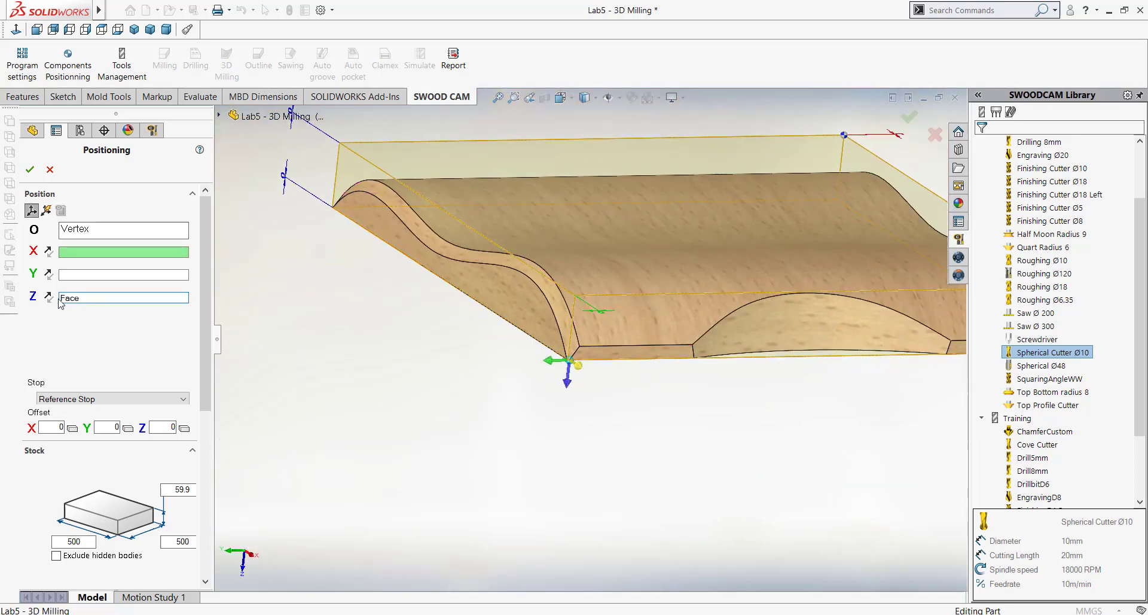
left_click(50, 300)
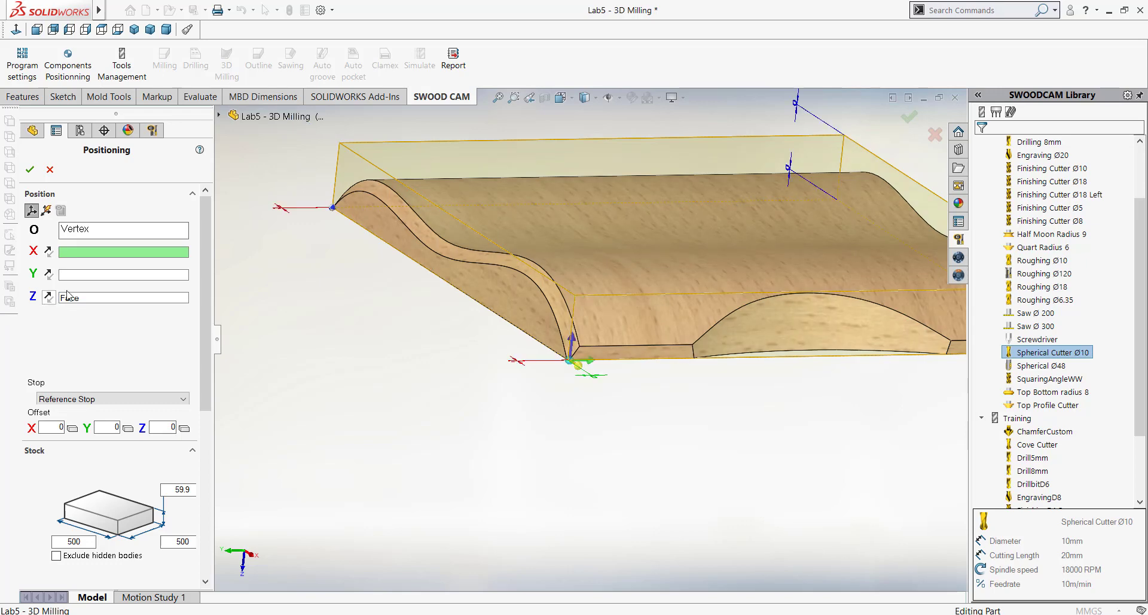
scroll(661, 383, "down", 3)
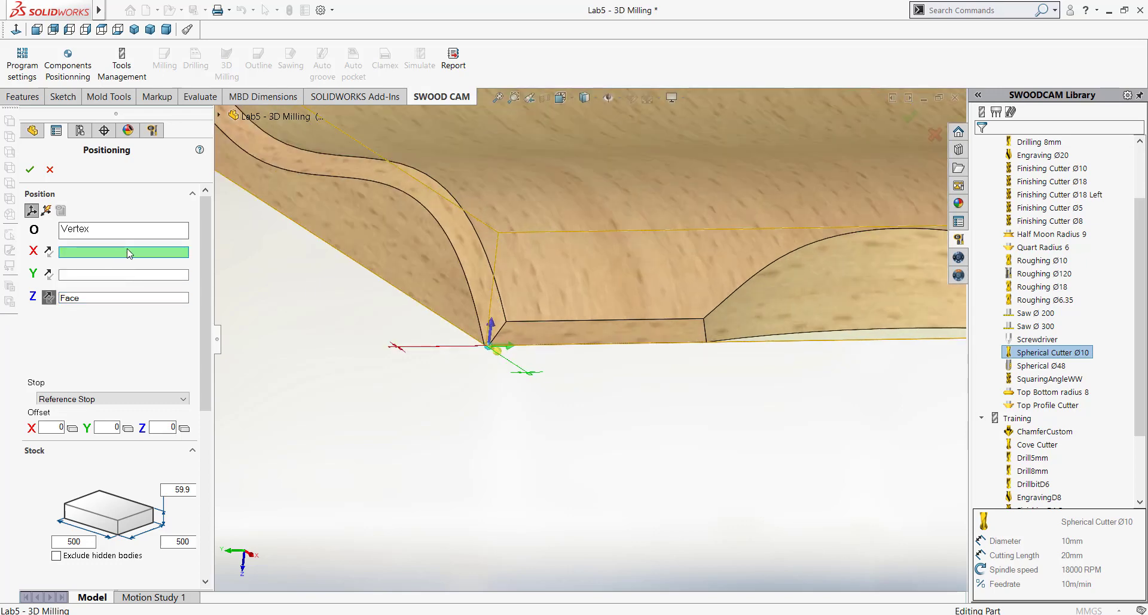
scroll(615, 328, "down", 2)
scroll(546, 373, "up", 1)
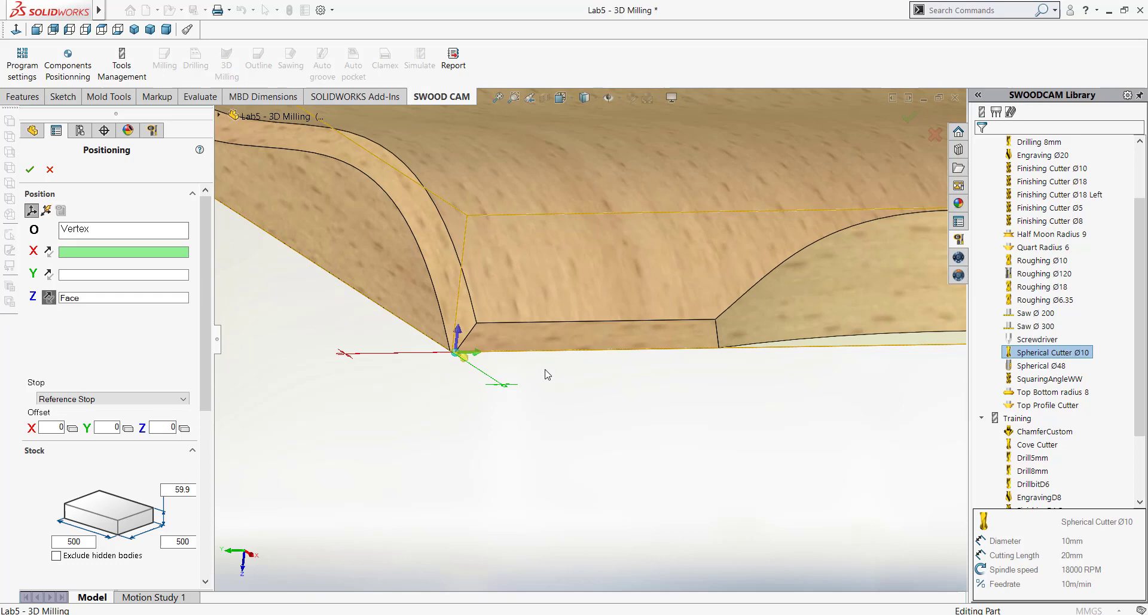
Take the X axis from the bottom edge, reversed in direction.
left_click(635, 321)
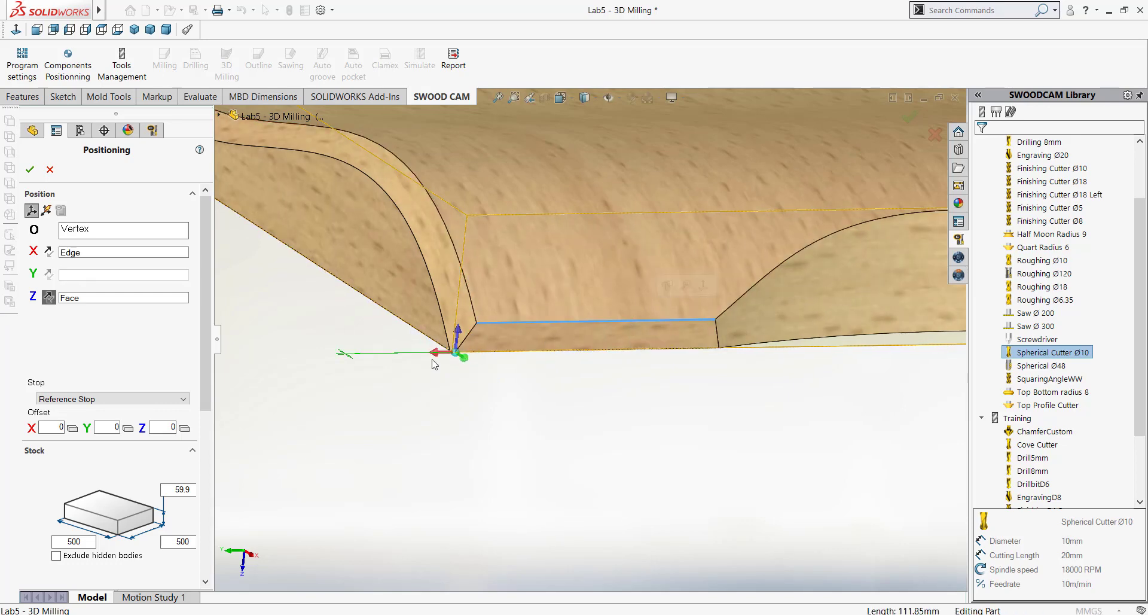
left_click(47, 252)
middle_click_drag(598, 404, 582, 423)
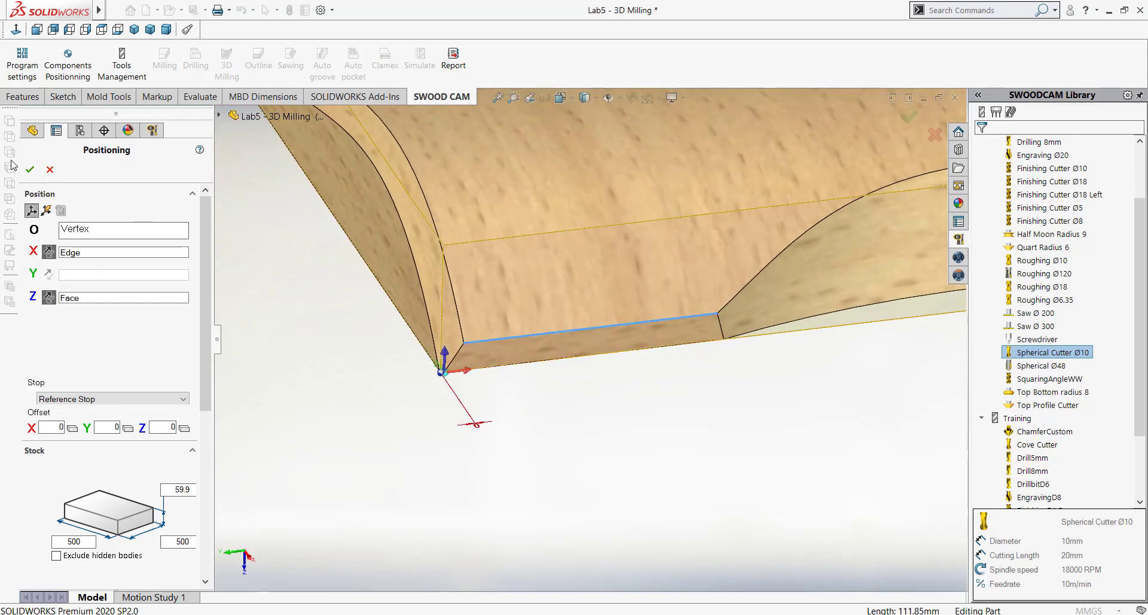
Confirm the positioning and inspect the new origin OP0 on the part.
left_click(29, 170)
scroll(777, 317, "up", 5)
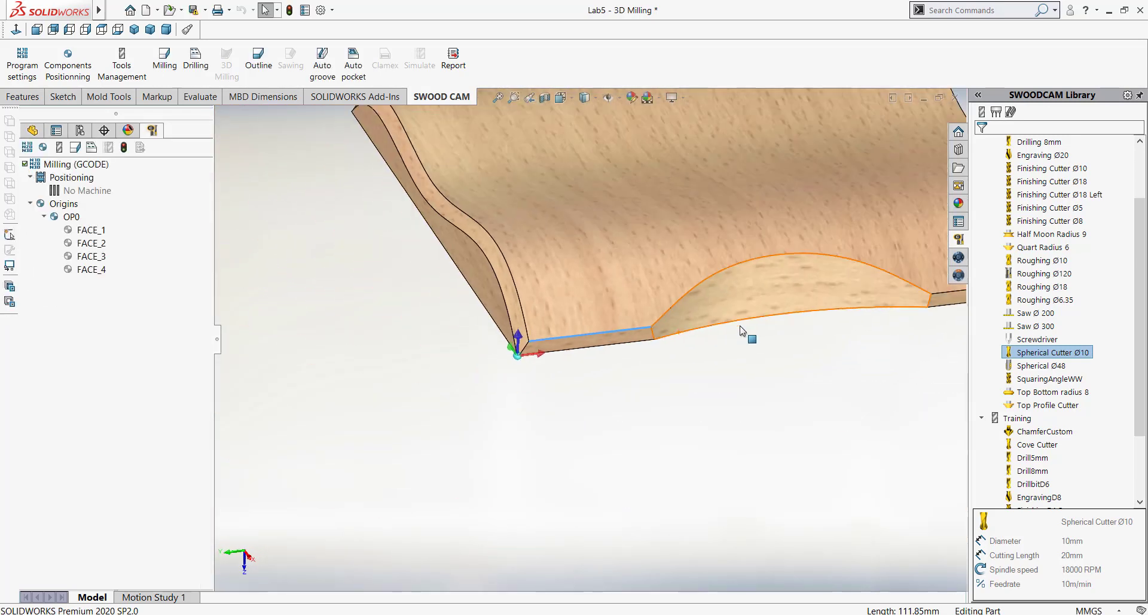
middle_click_drag(766, 314, 628, 299)
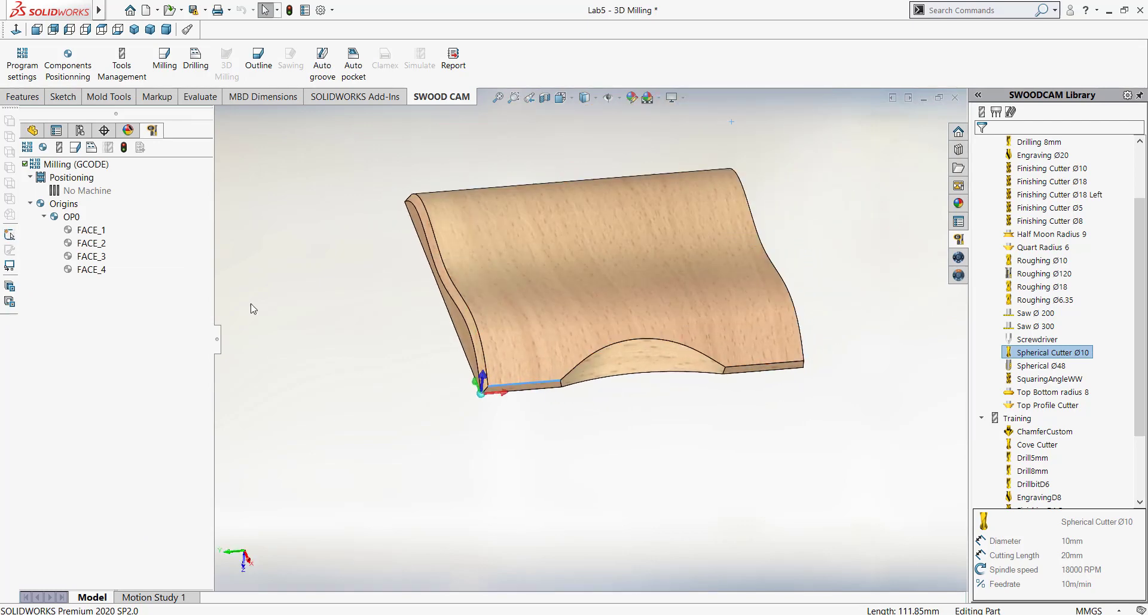
left_click(69, 217)
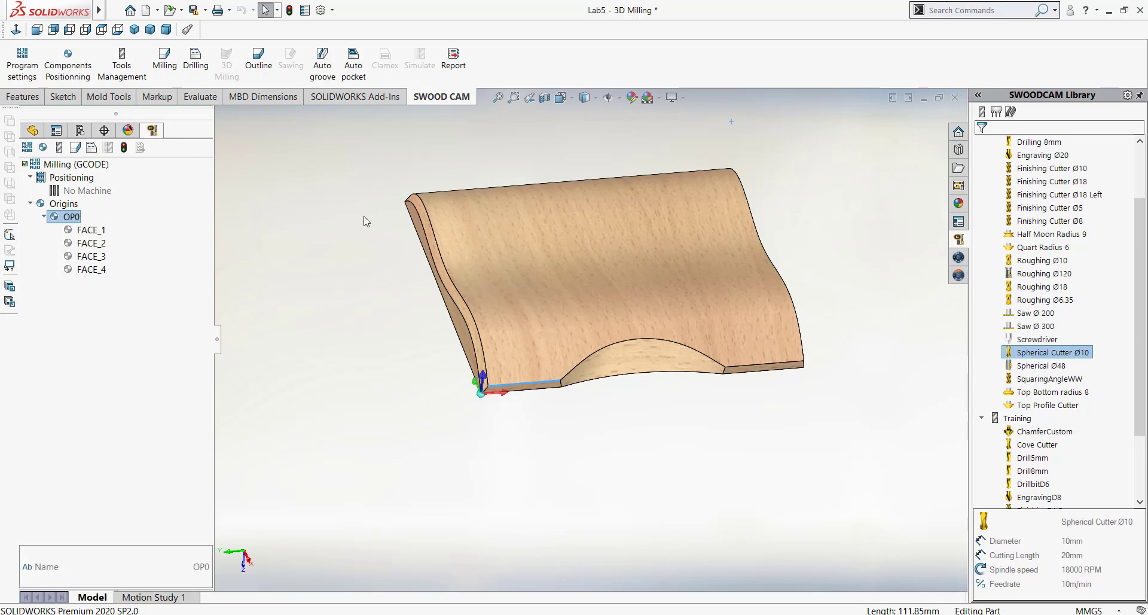
middle_click_drag(726, 281, 702, 257)
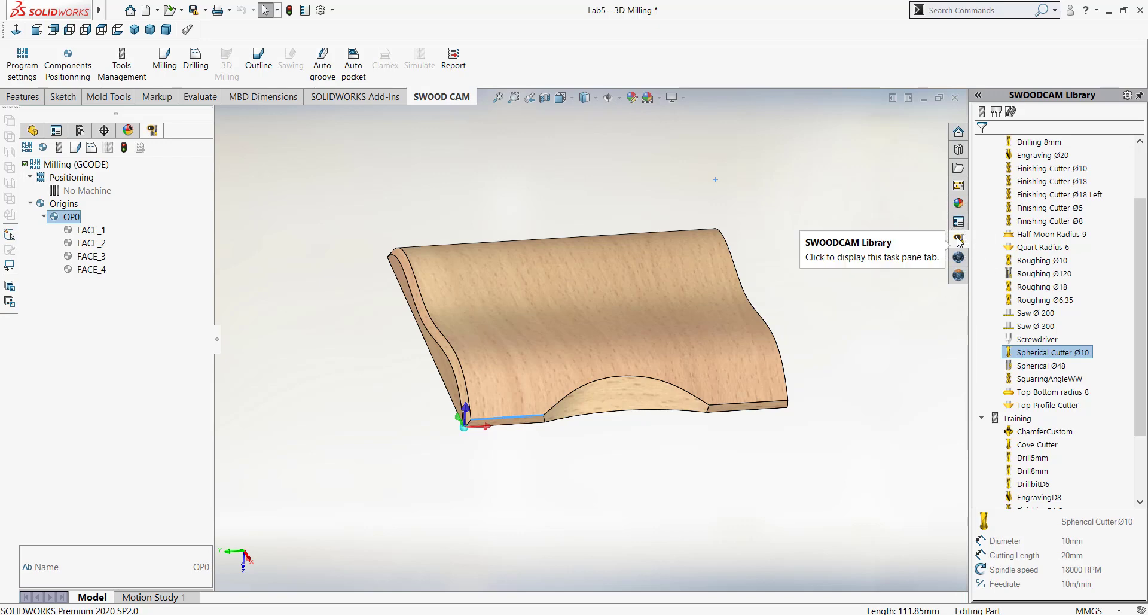
left_click_drag(1143, 286, 1144, 270)
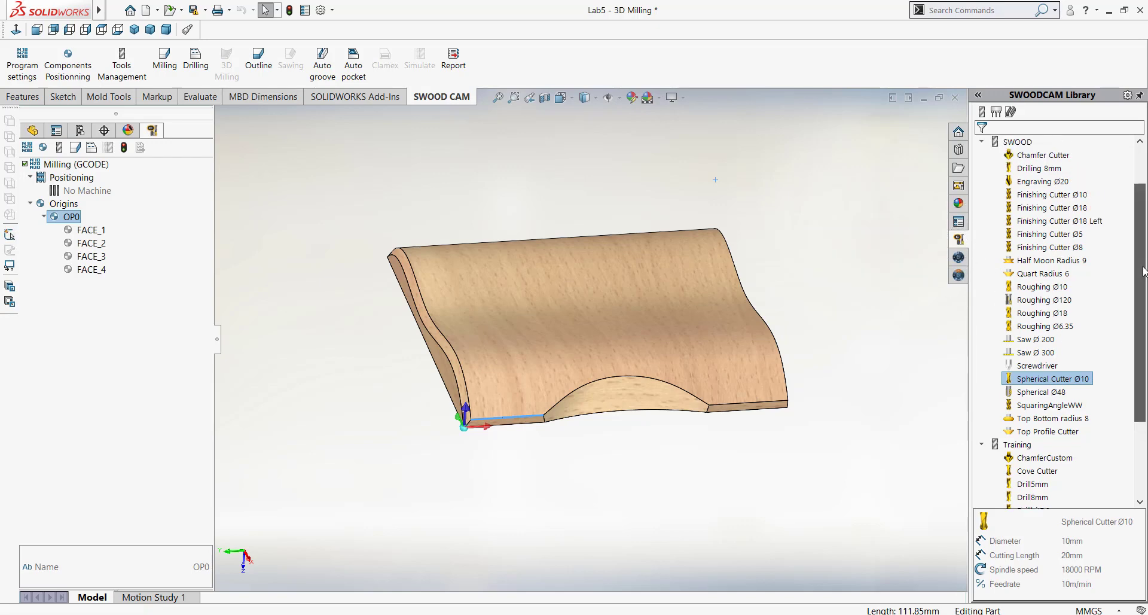
Add the Roughing Ø18 and Spherical Cutter Ø10 tools from the SWOODCAM Library to the program.
left_click(1063, 316)
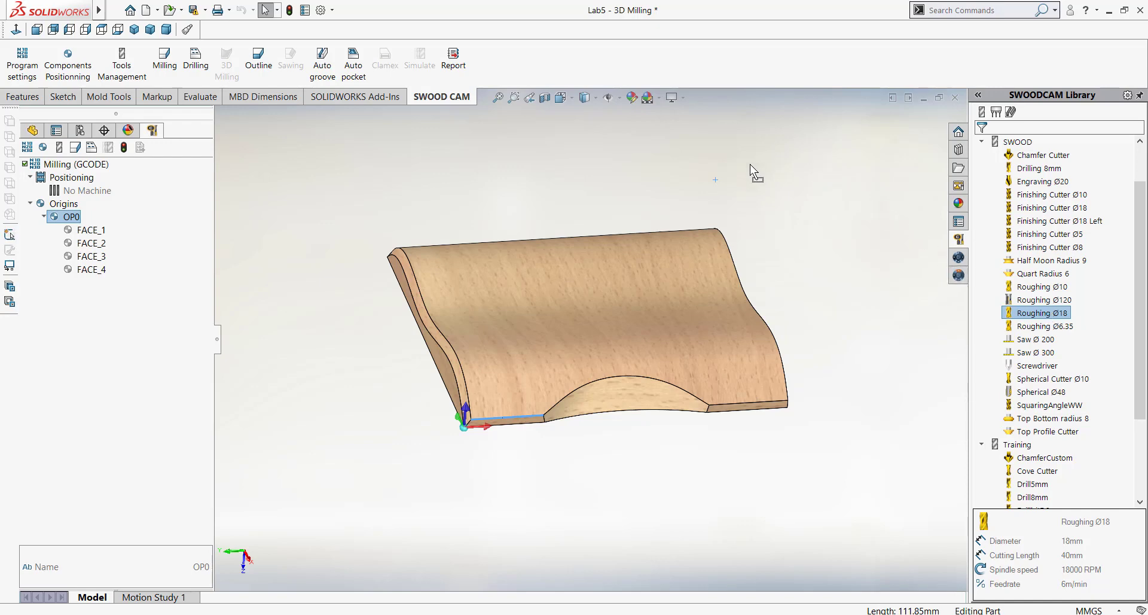
left_click_drag(746, 166, 747, 168)
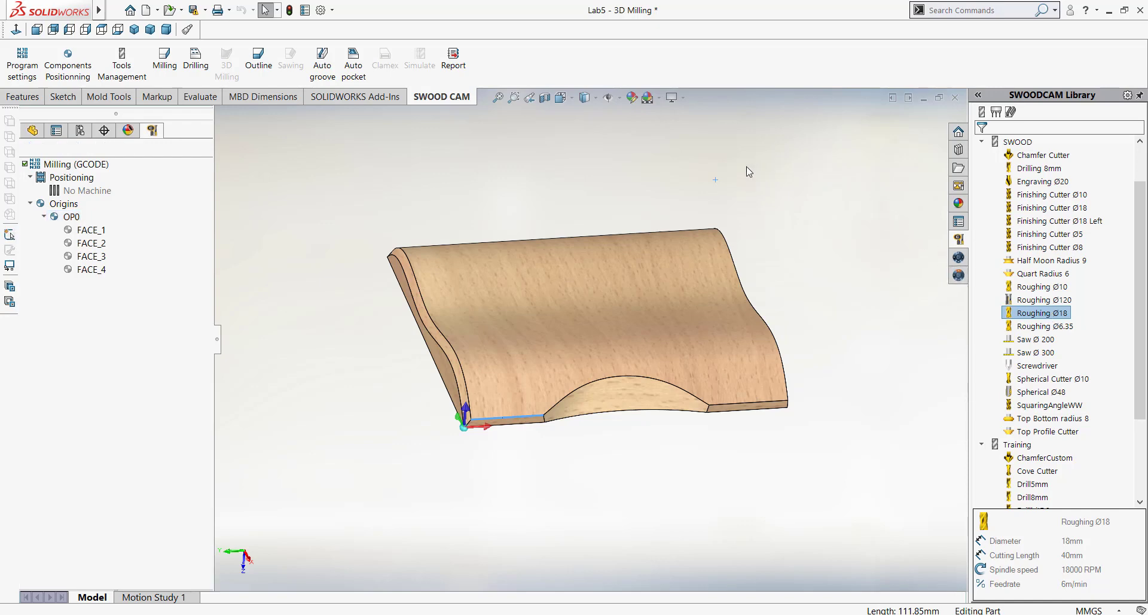
left_click(107, 284)
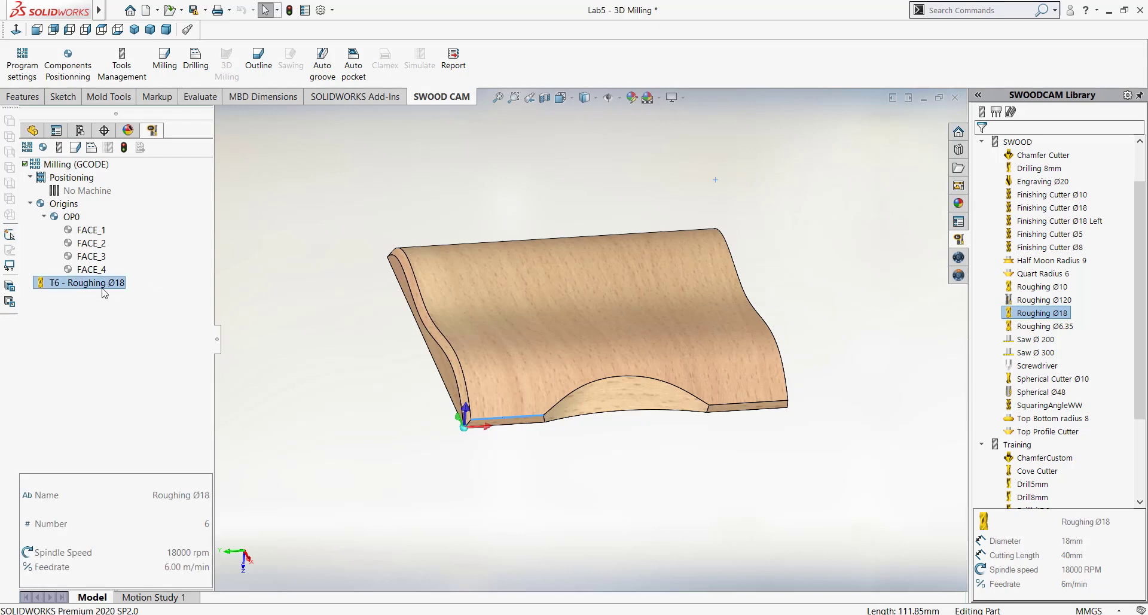
left_click(1067, 379)
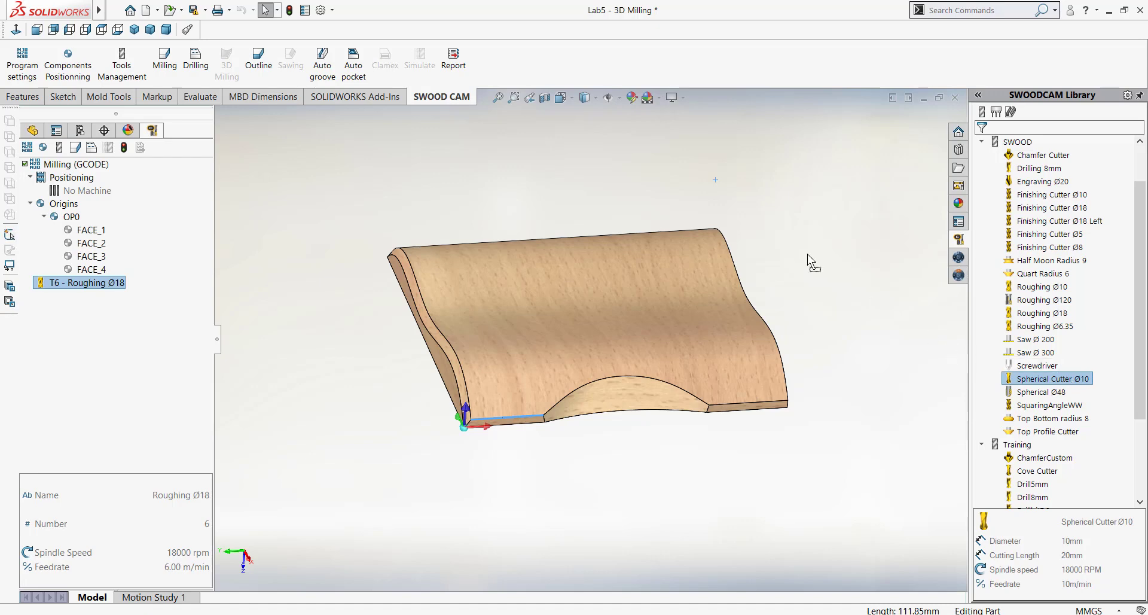
left_click_drag(751, 188, 753, 190)
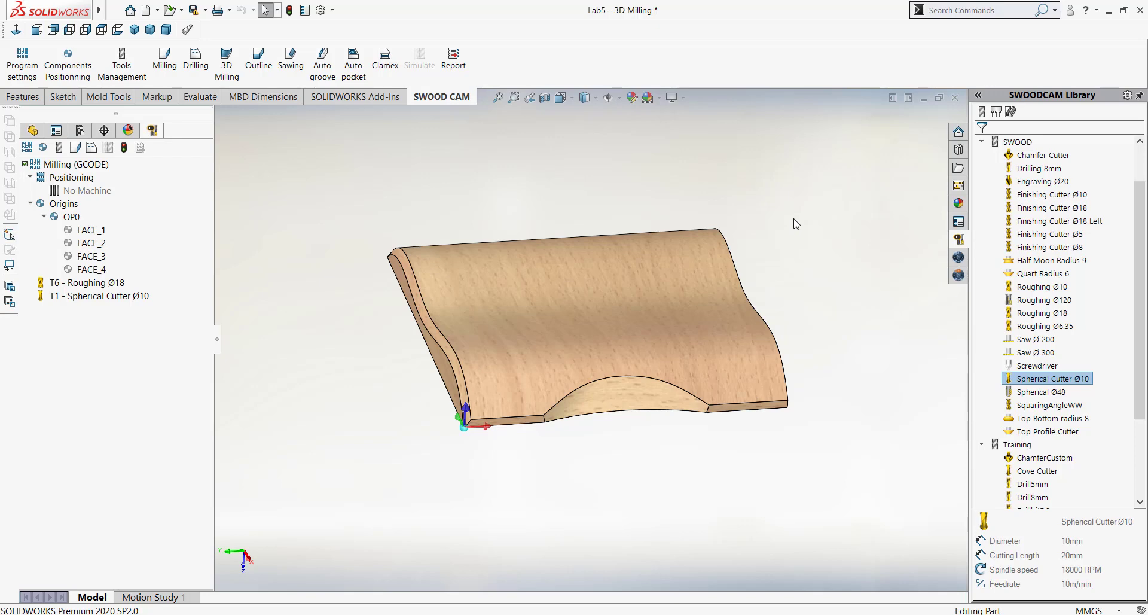
Create a 3D Roughing operation on the Volume with T6 Roughing Ø18, setting a depth value of 1.
left_click(228, 56)
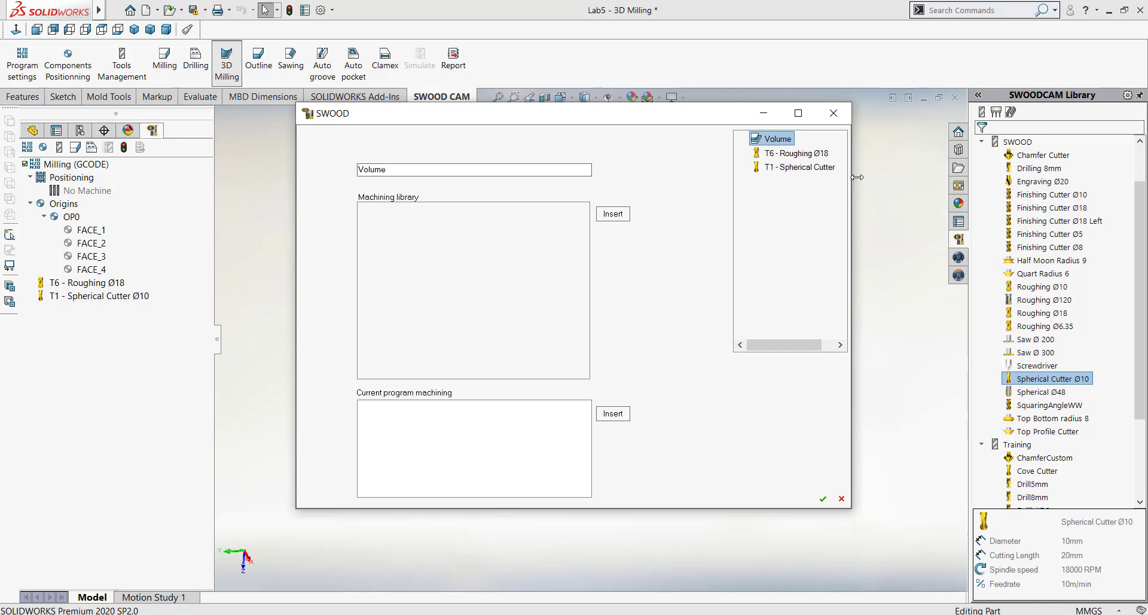
left_click(796, 157)
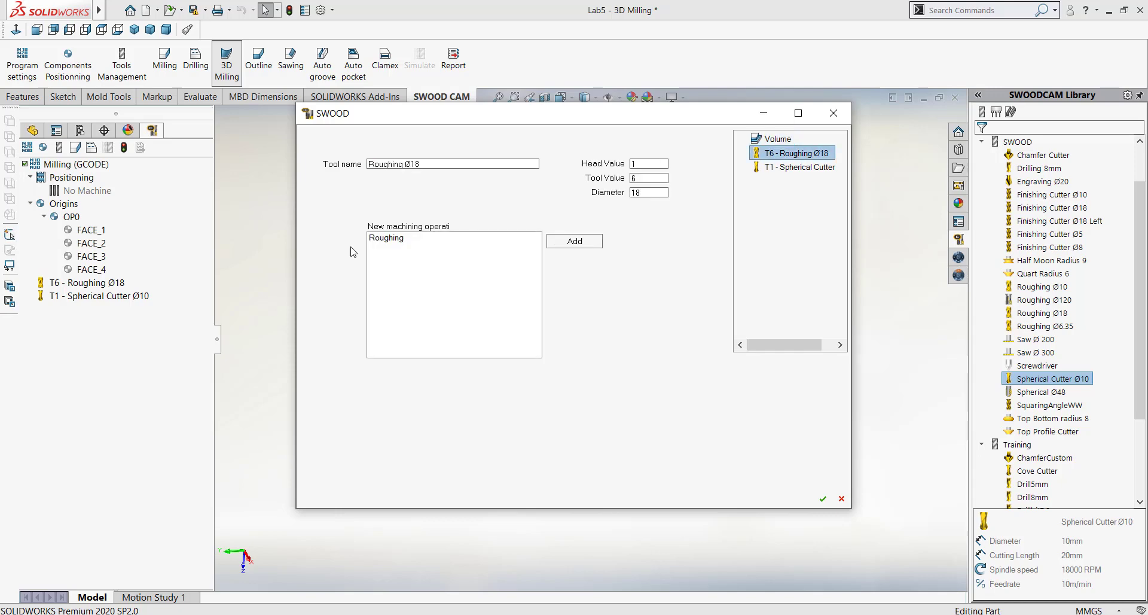
left_click(390, 238)
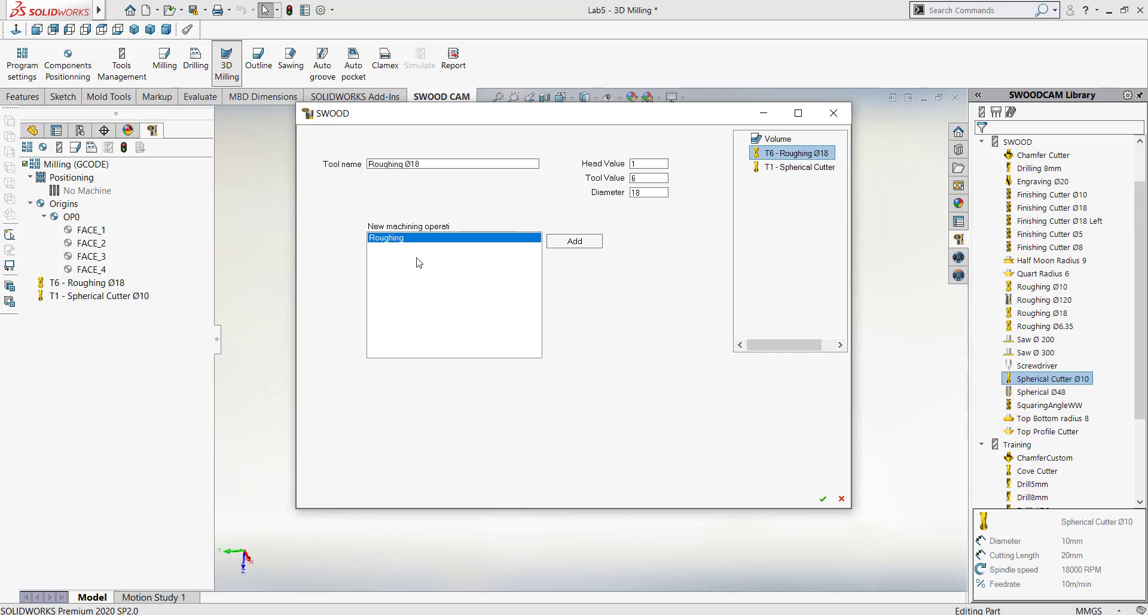
left_click(573, 242)
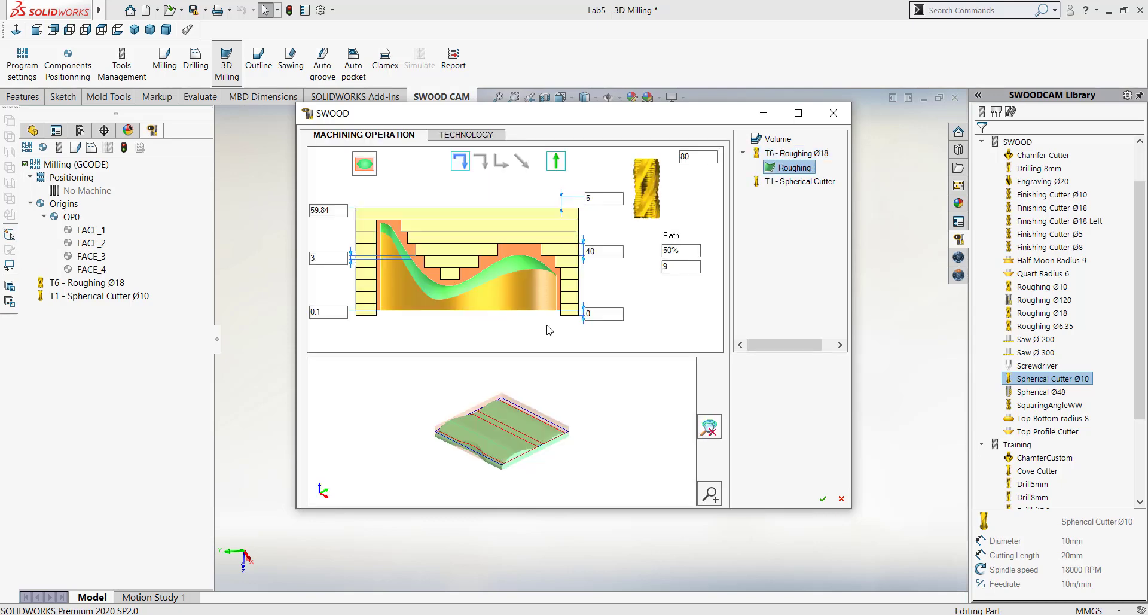
scroll(524, 439, "up", 3)
middle_click_drag(515, 470, 557, 462)
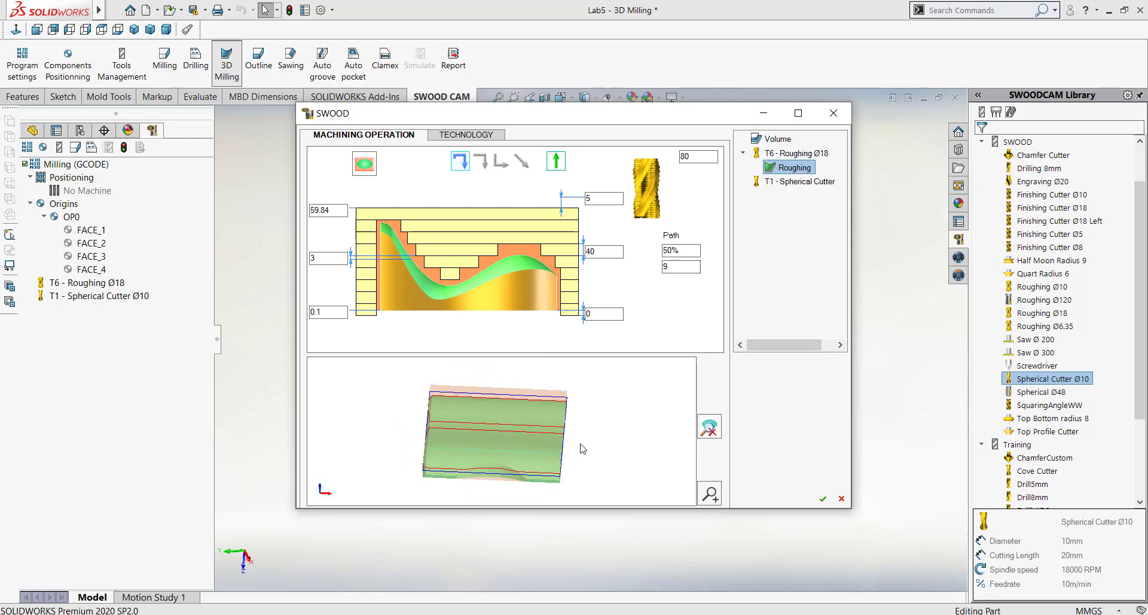
double_click(619, 252)
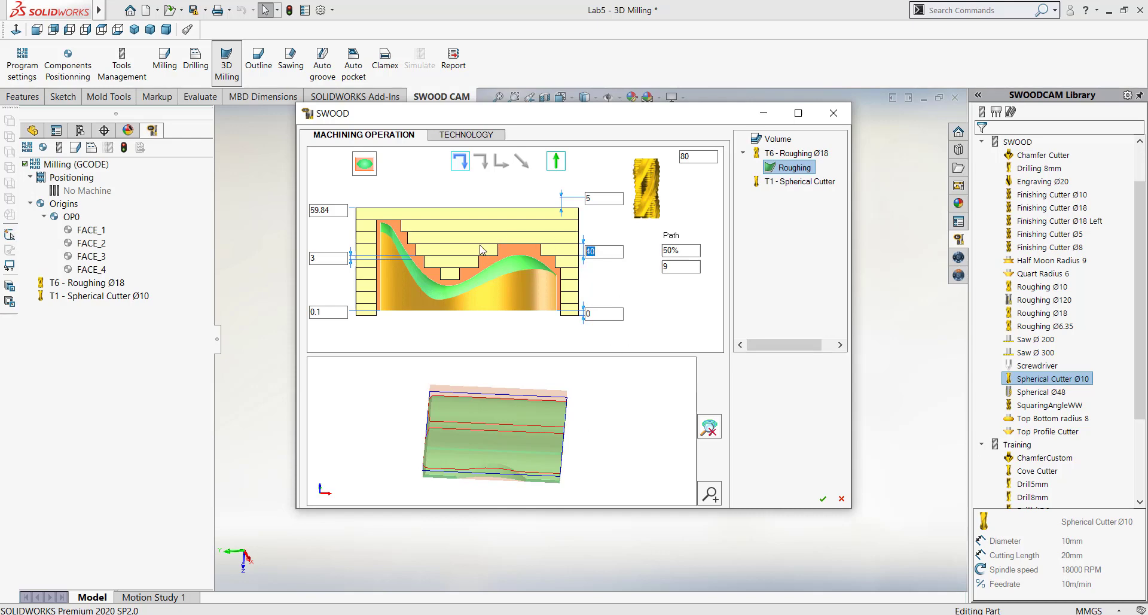
type("1")
middle_click_drag(514, 419, 553, 448)
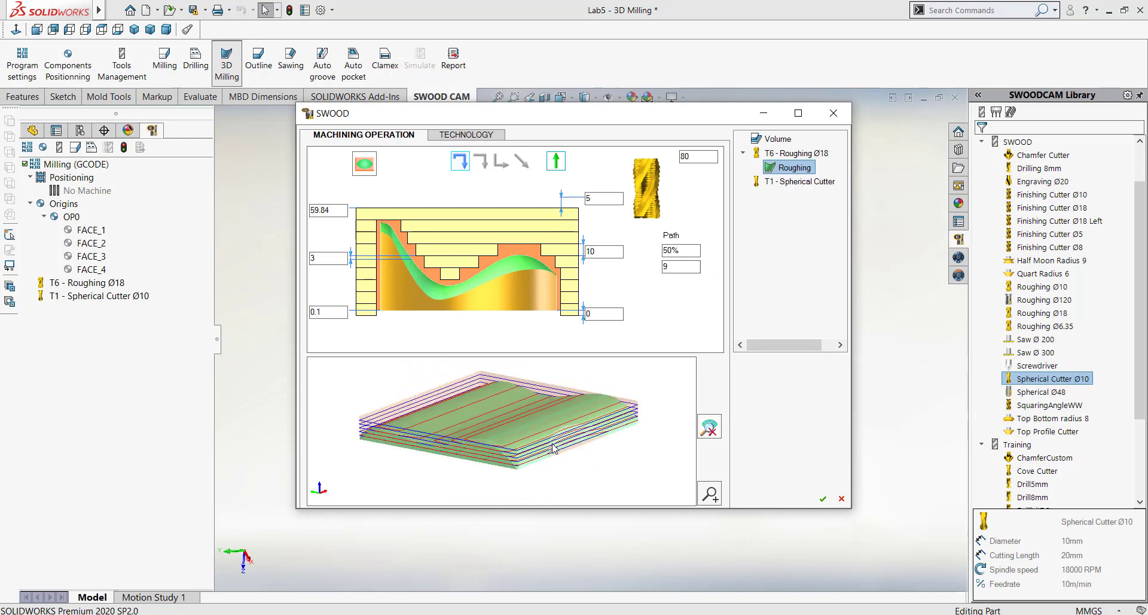
left_click(823, 499)
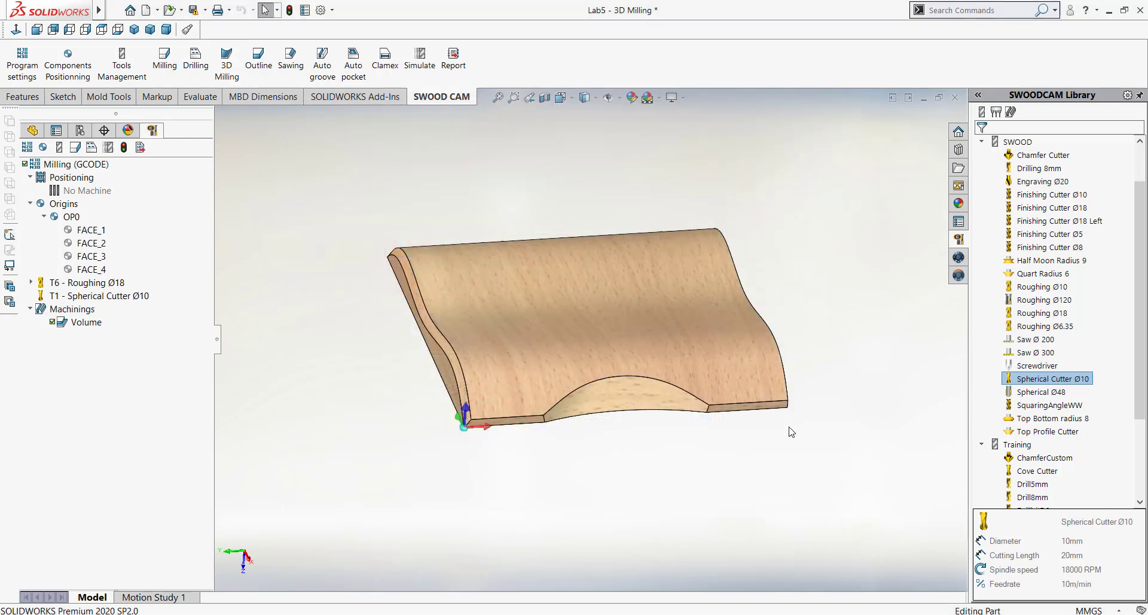
left_click(98, 283)
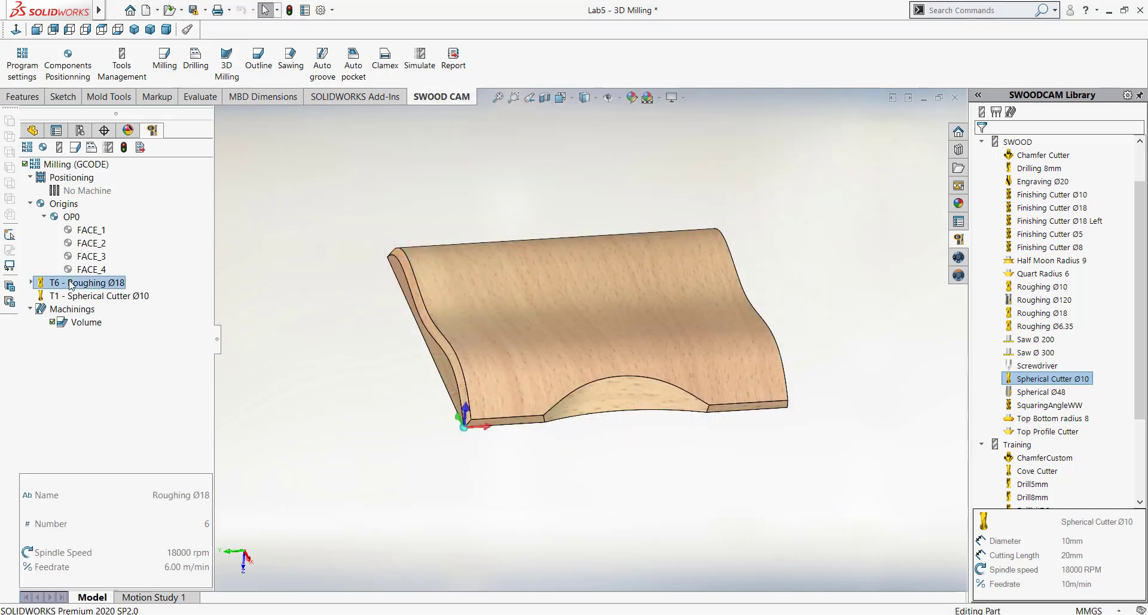
Display the Roughing Volume (OP0) toolpath under T6 Roughing Ø18 and inspect it on the part.
left_click(32, 284)
left_click(75, 297)
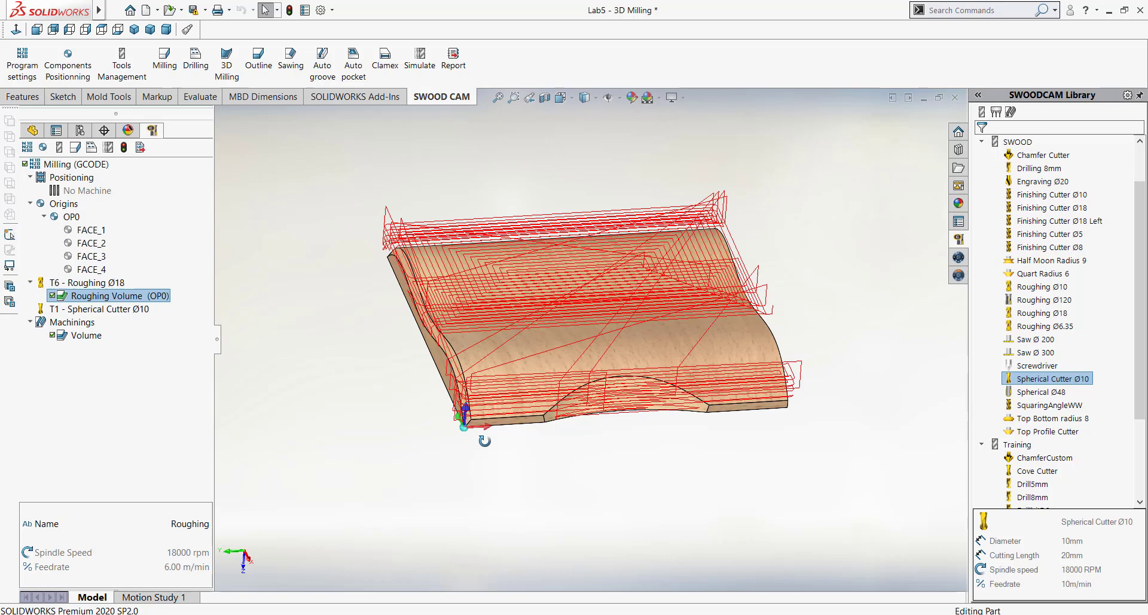
middle_click_drag(485, 441, 524, 443)
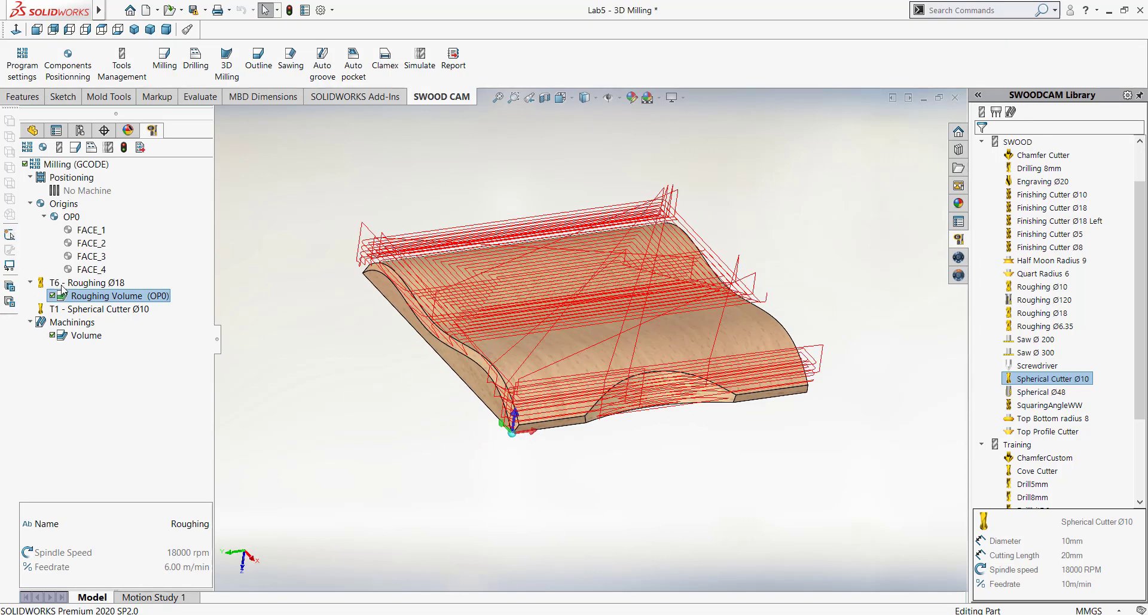
left_click(92, 285)
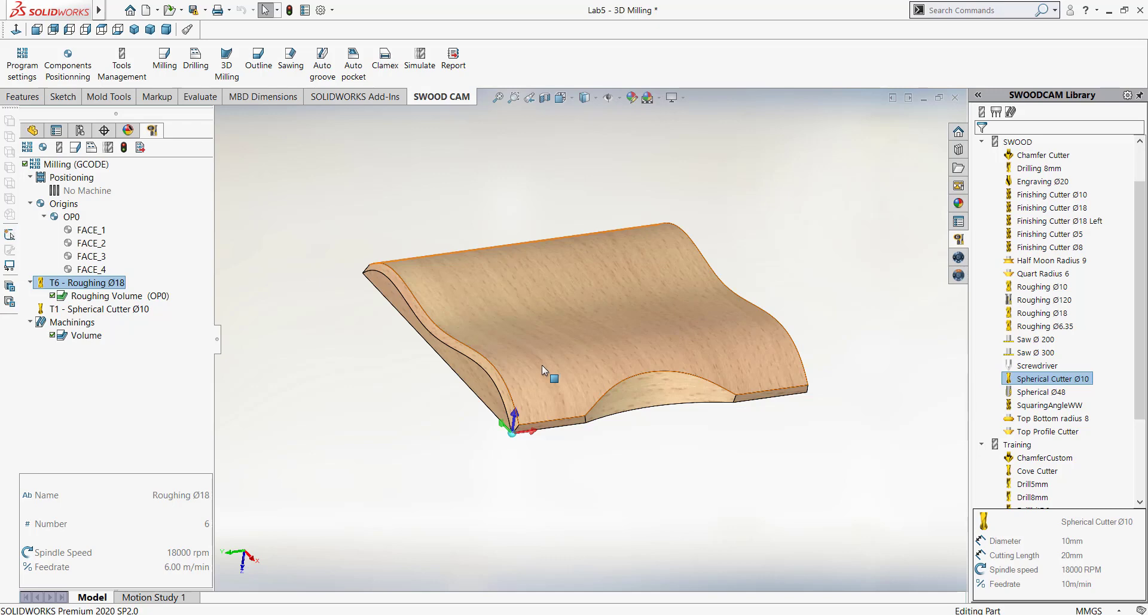
Knit the panel's curved top face into a separate surface body.
mouse_move(98, 3)
left_click(162, 10)
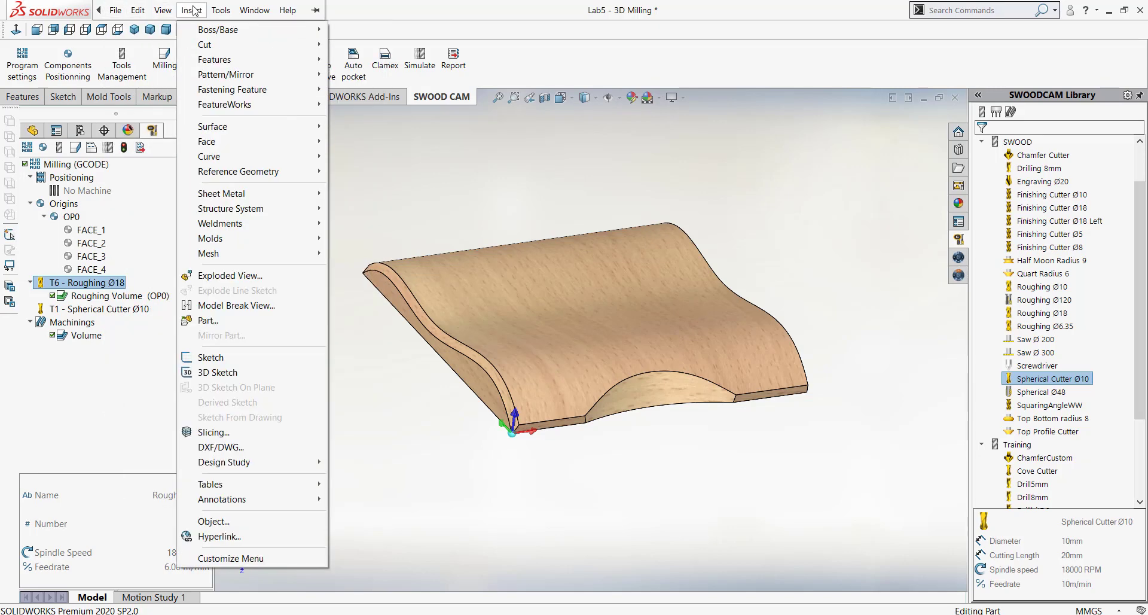
mouse_move(218, 132)
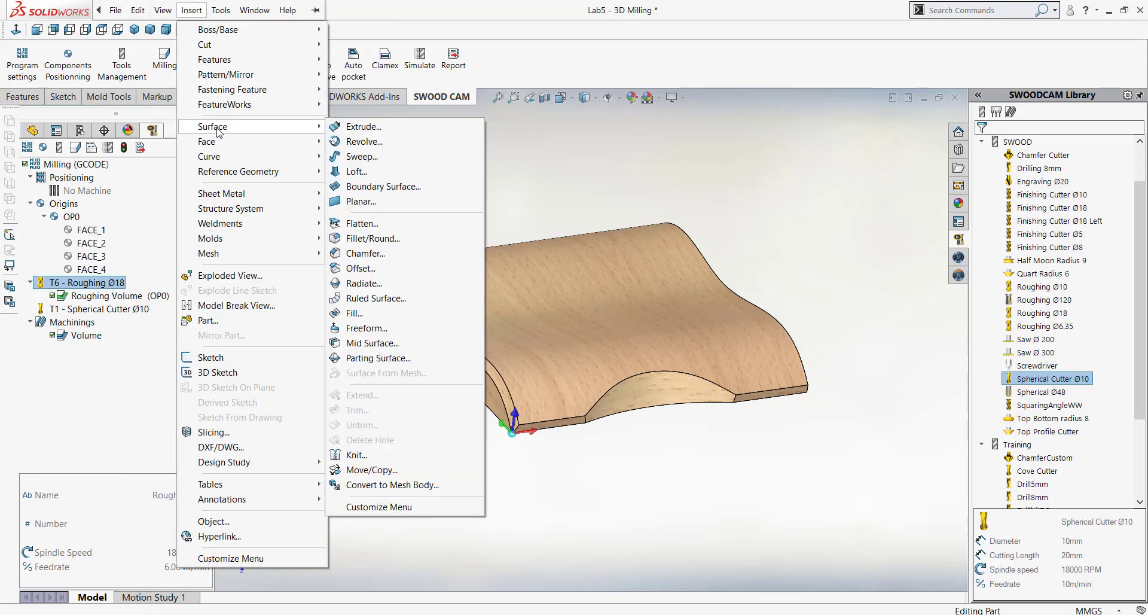
left_click(356, 454)
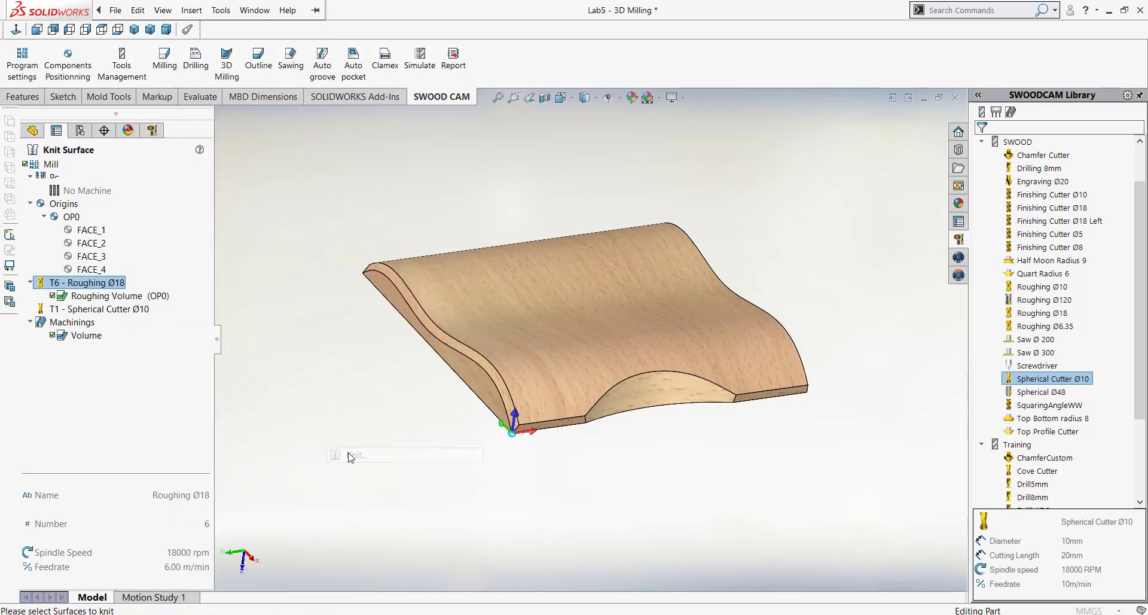
left_click(632, 293)
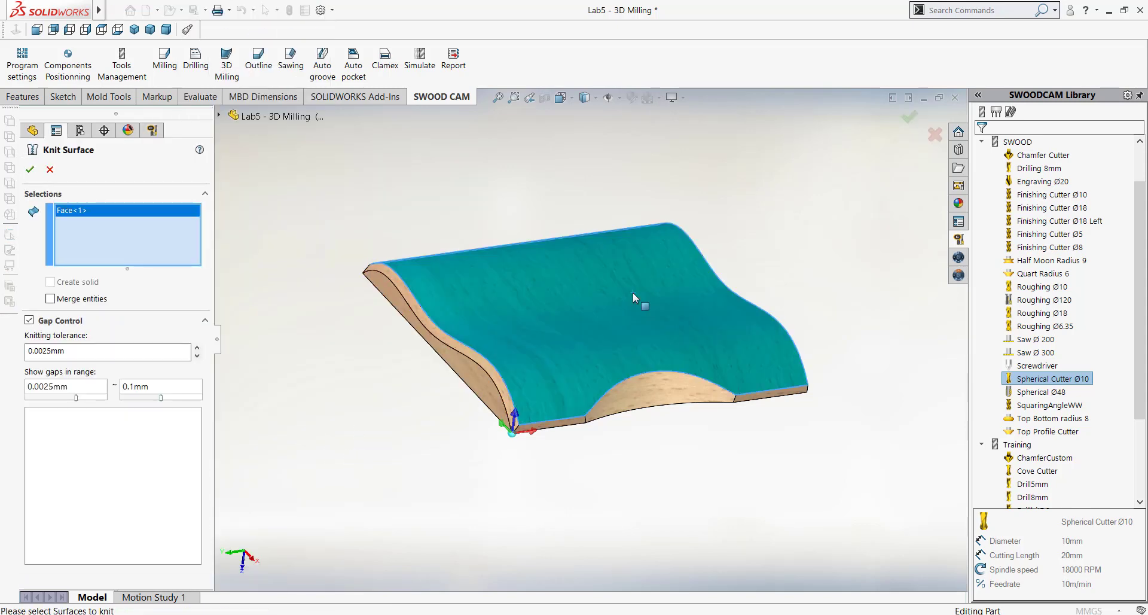
left_click(29, 170)
Select the Surface-Knit3 body under Surface Bodies in the feature tree.
mouse_move(732, 461)
middle_mouse_down()
mouse_move(730, 436)
mouse_move(730, 466)
middle_mouse_up()
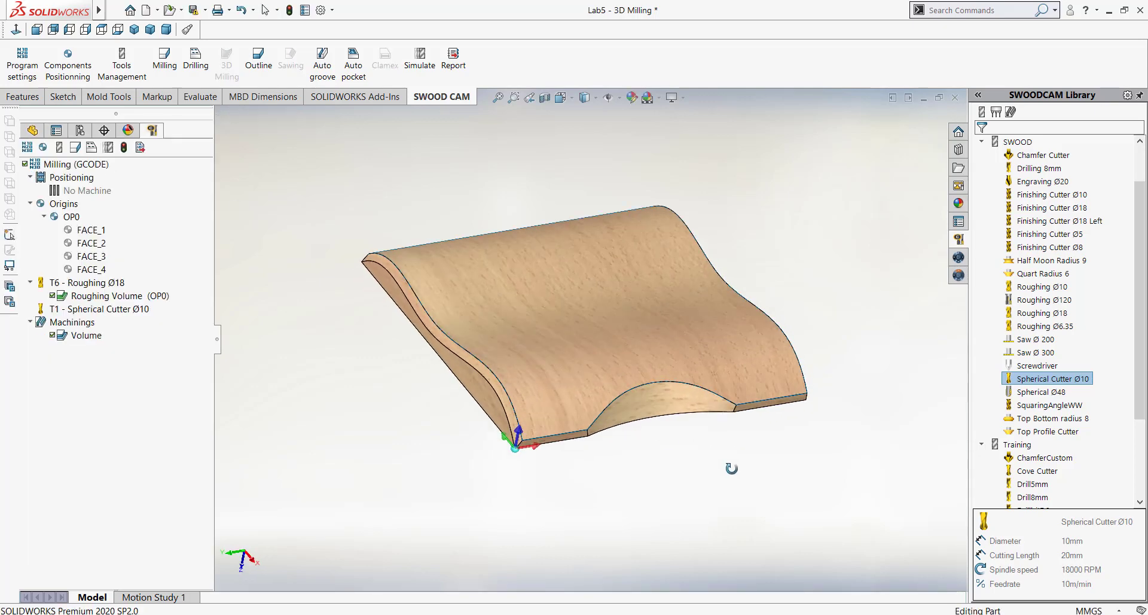
left_click(32, 130)
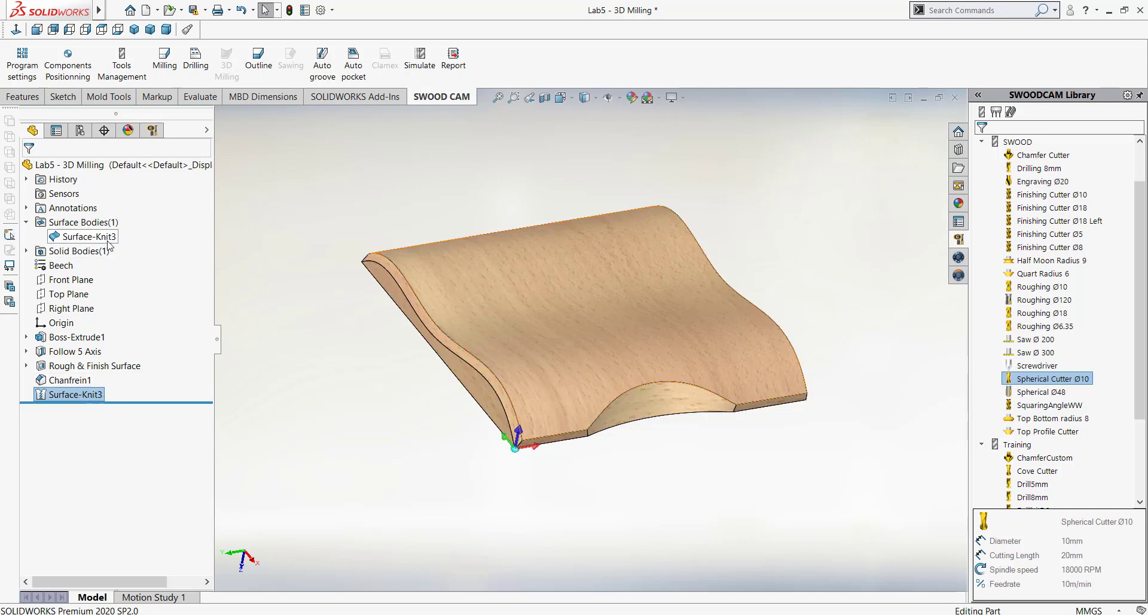
left_click(99, 238)
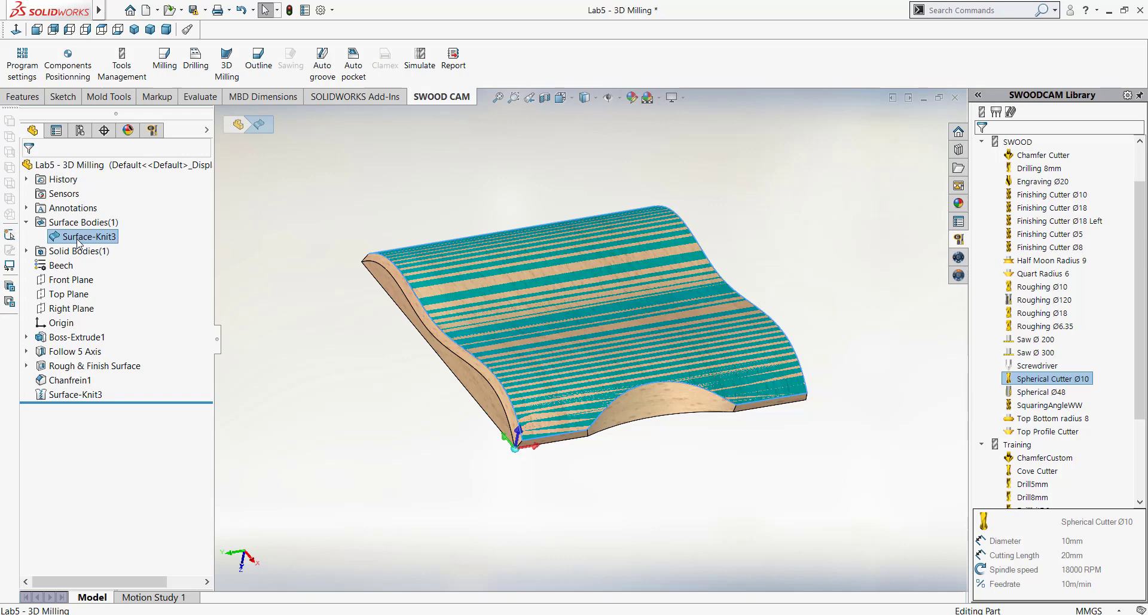
Add a zig-zag Y Finishing operation on the curved surface using T1 Spherical Cutter Ø10.
left_click(228, 58)
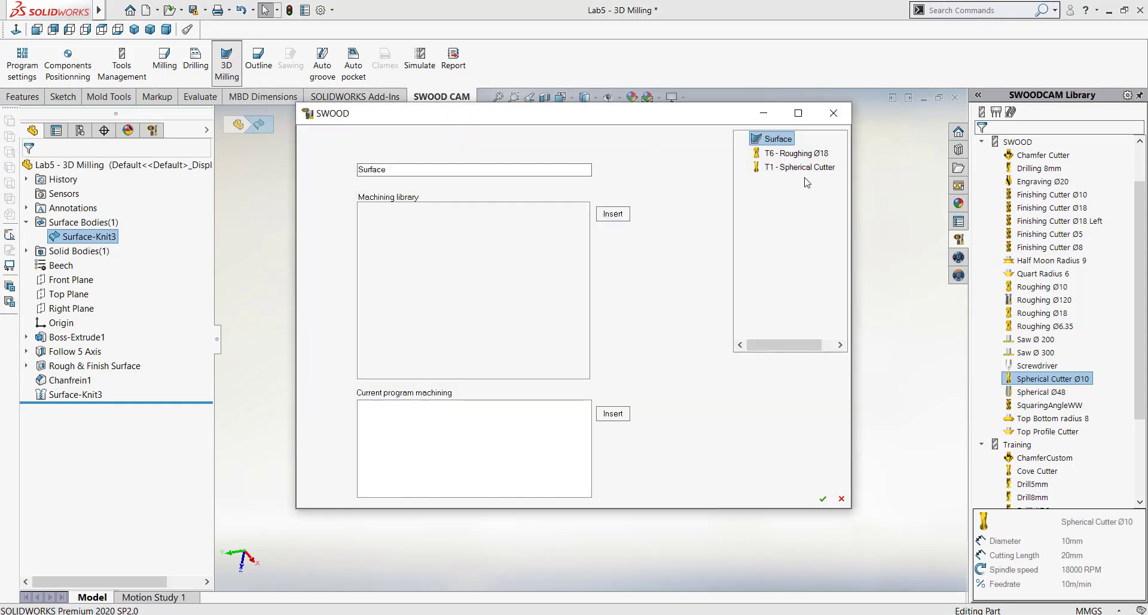
left_click(811, 172)
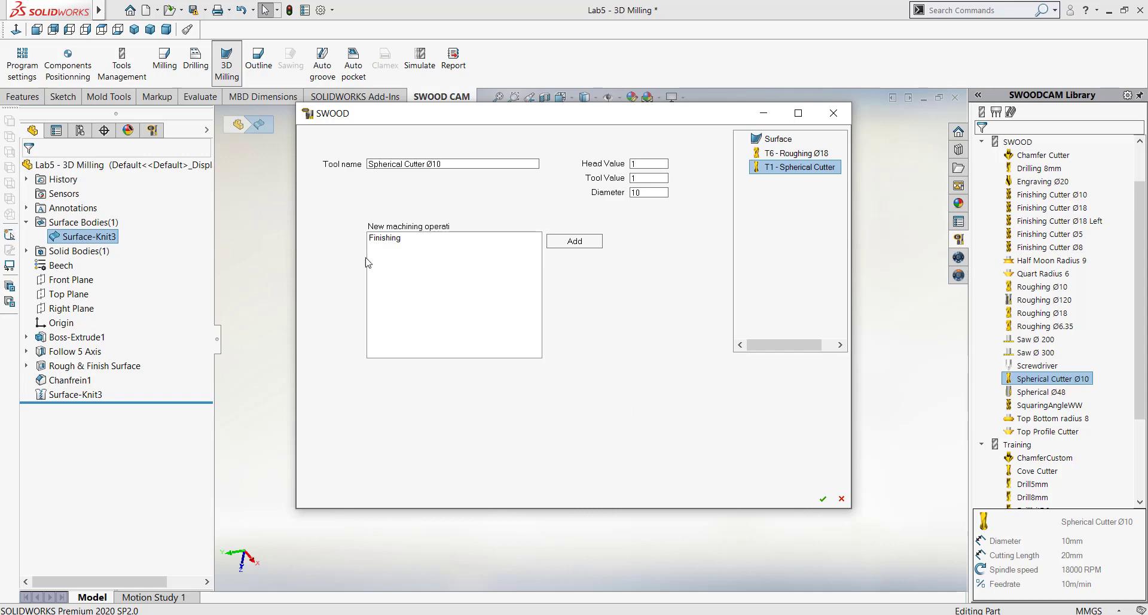
left_click(392, 240)
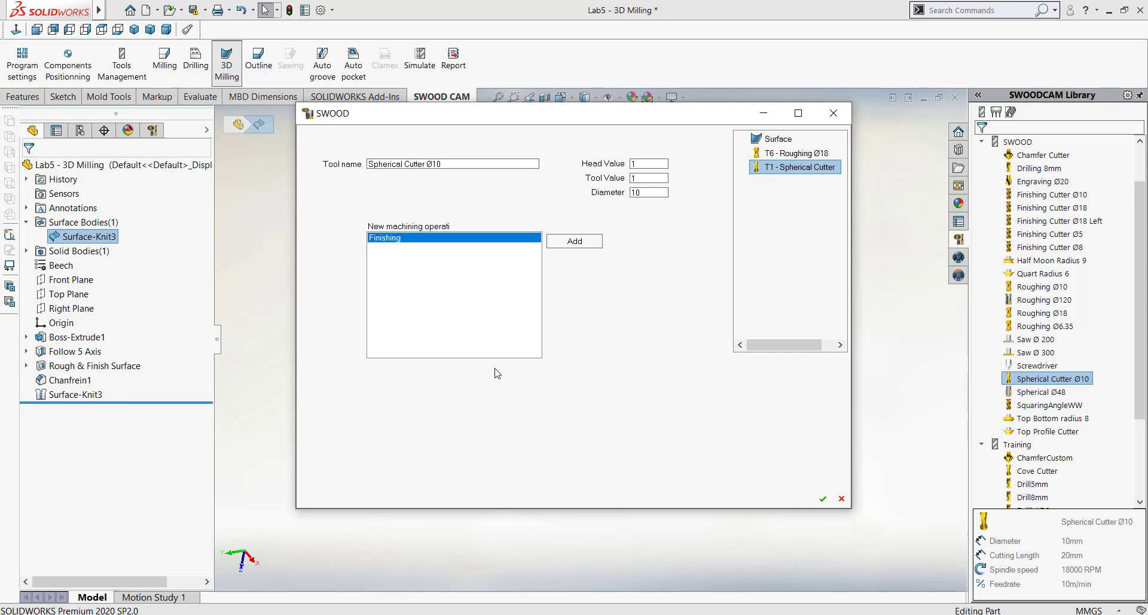
left_click(588, 241)
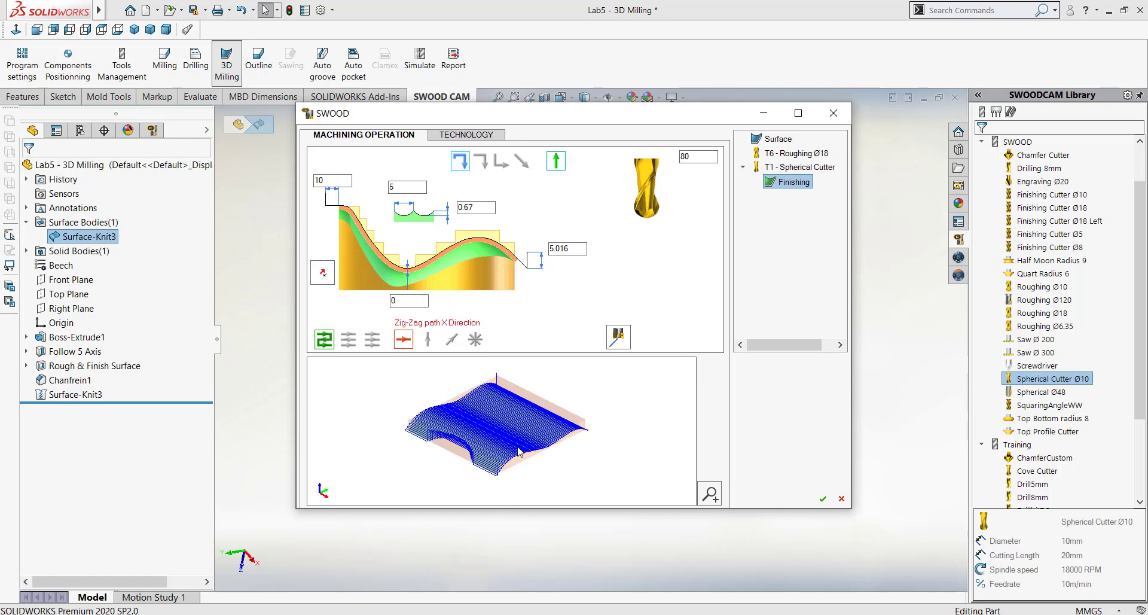
left_click_drag(518, 455, 485, 399)
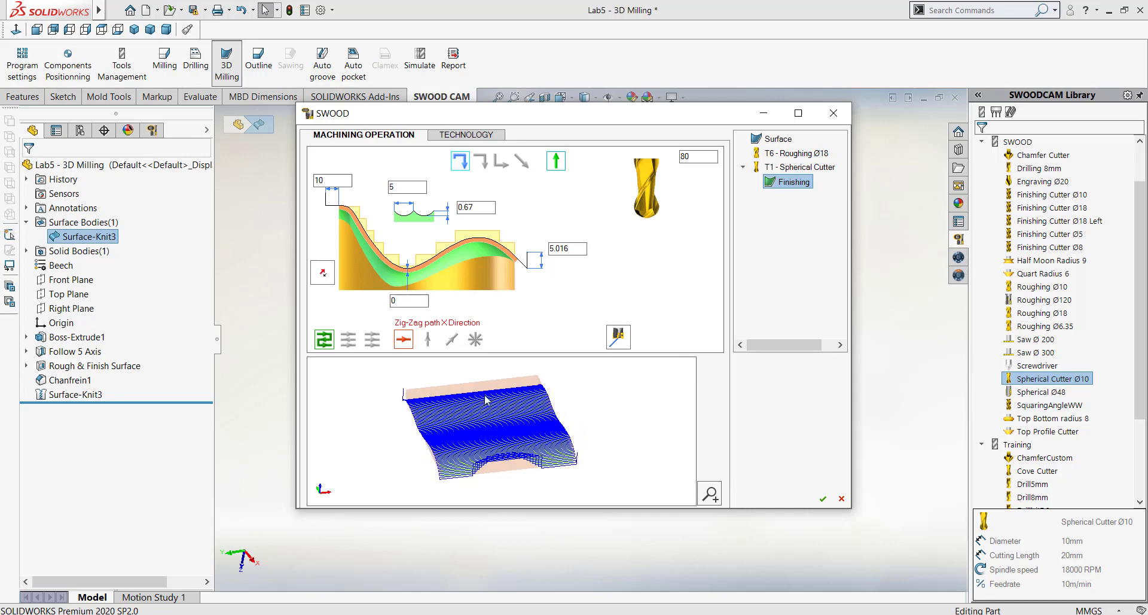
left_click(427, 339)
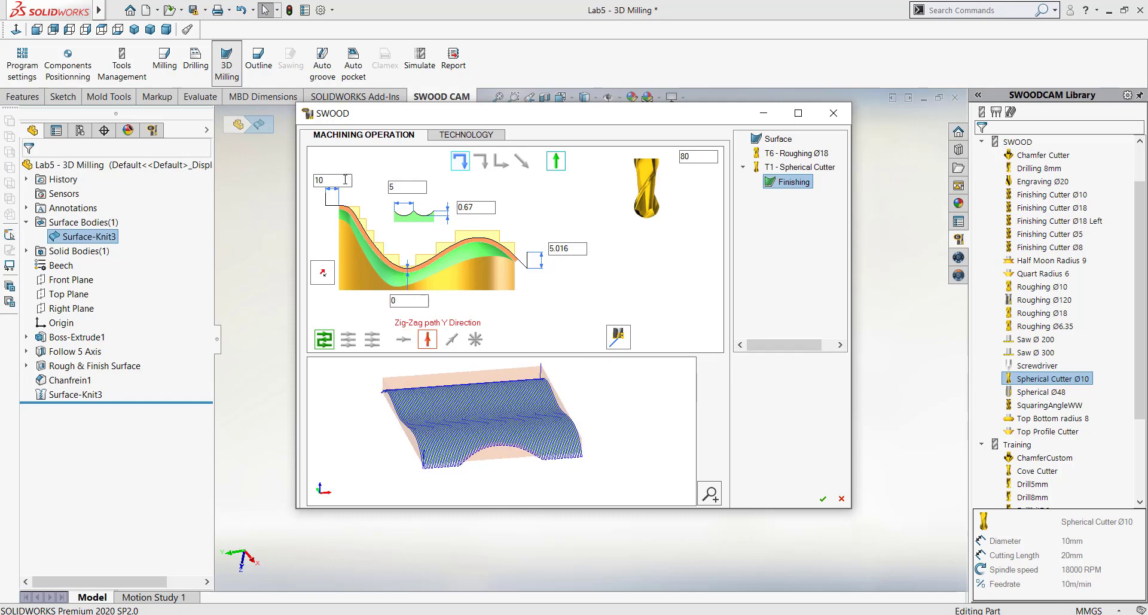
middle_click_drag(524, 447, 611, 447)
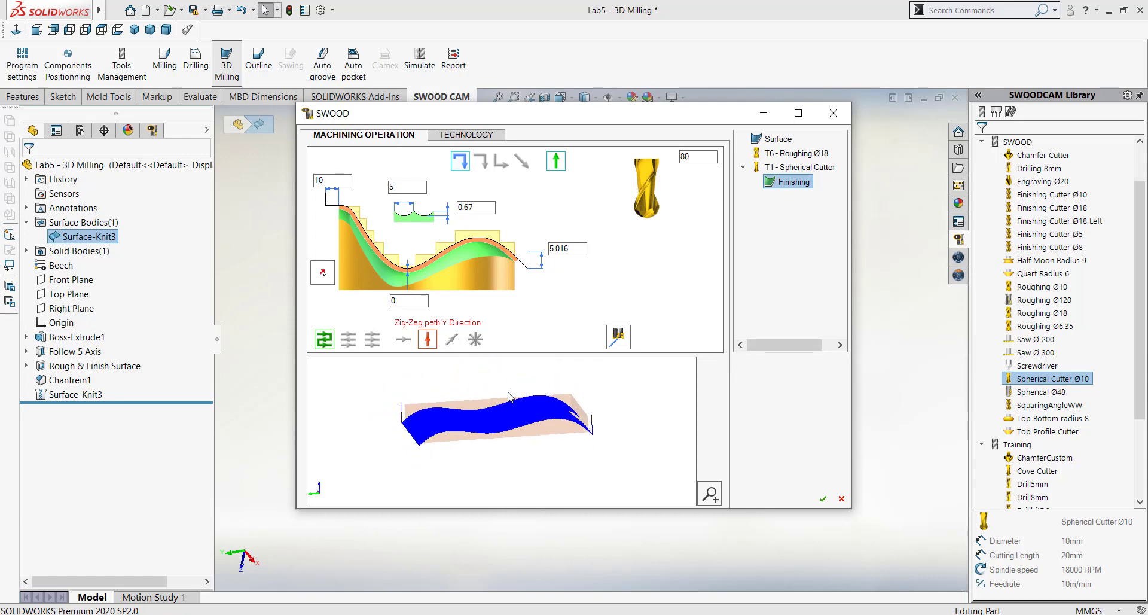
mouse_move(505, 401)
middle_mouse_down()
mouse_move(487, 417)
mouse_move(493, 410)
middle_mouse_up()
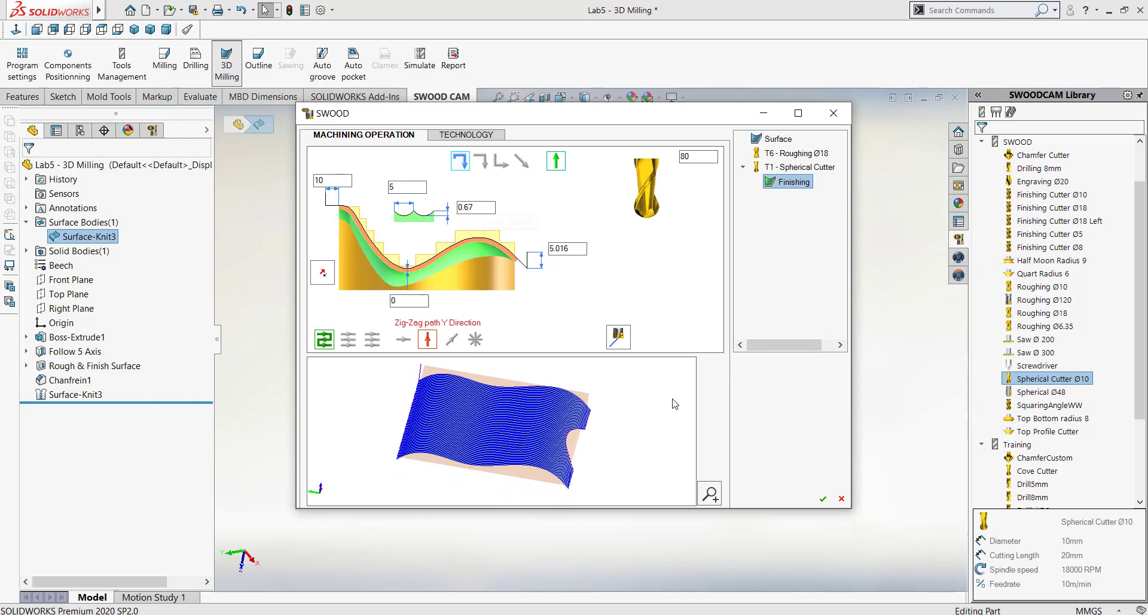
left_click(823, 499)
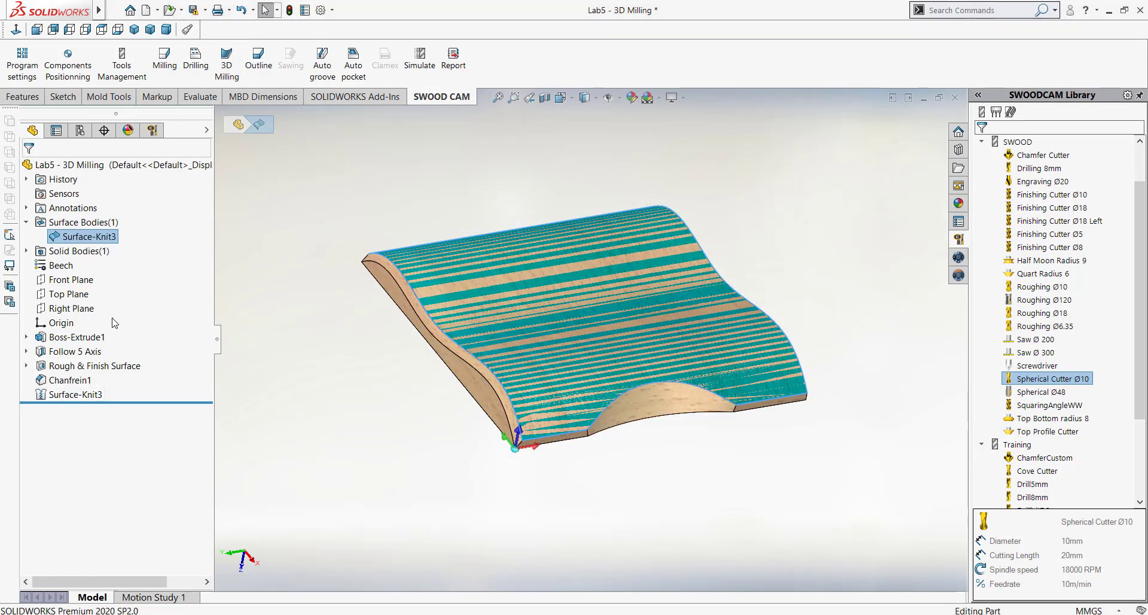
Display the Roughing Volume and Finishing Surface toolpaths from the CAM tree.
left_click(159, 131)
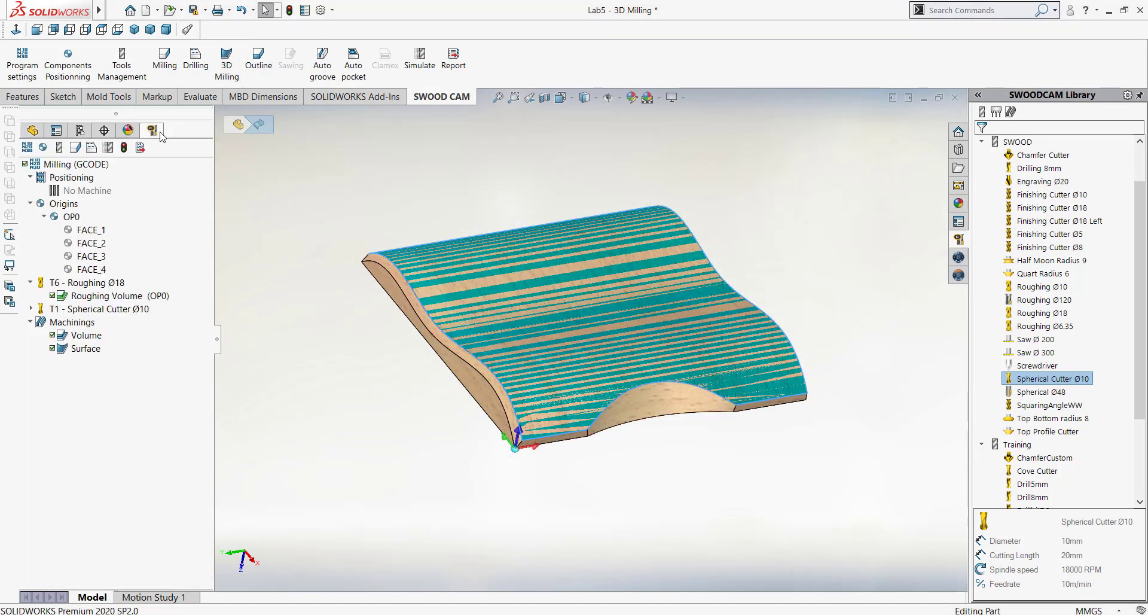
left_click(82, 295)
left_click(32, 310)
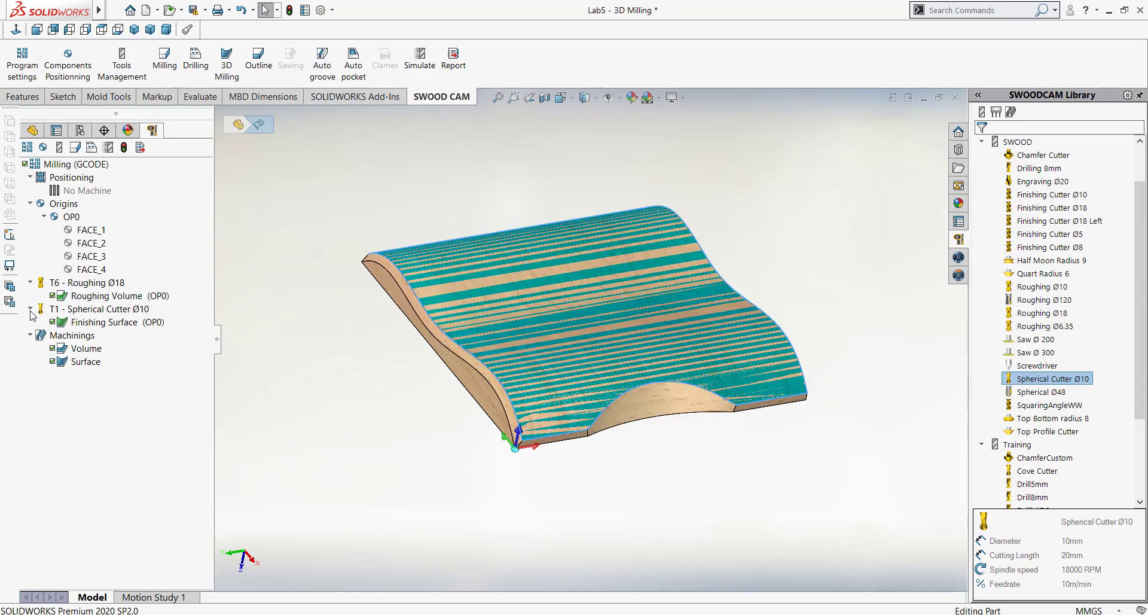
left_click(103, 321)
middle_click_drag(776, 440, 759, 466)
mouse_move(623, 461)
middle_mouse_down()
mouse_move(612, 436)
mouse_move(628, 421)
mouse_move(597, 477)
mouse_move(512, 404)
middle_mouse_up()
Select the bottom edge of the arch under the panel.
left_click(628, 391)
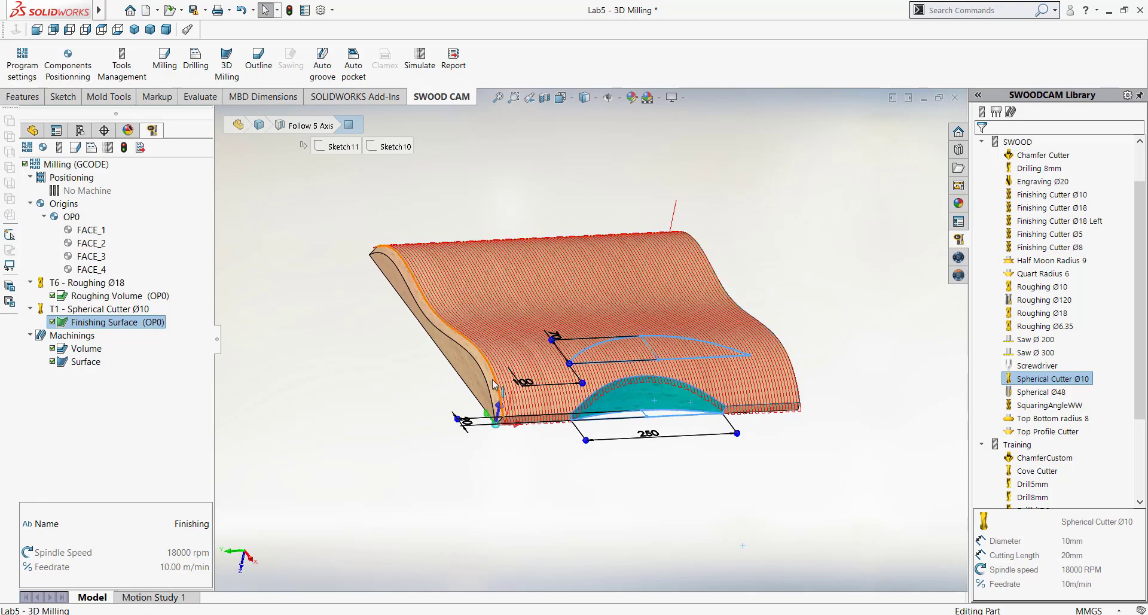
left_click(500, 389)
left_click(786, 451)
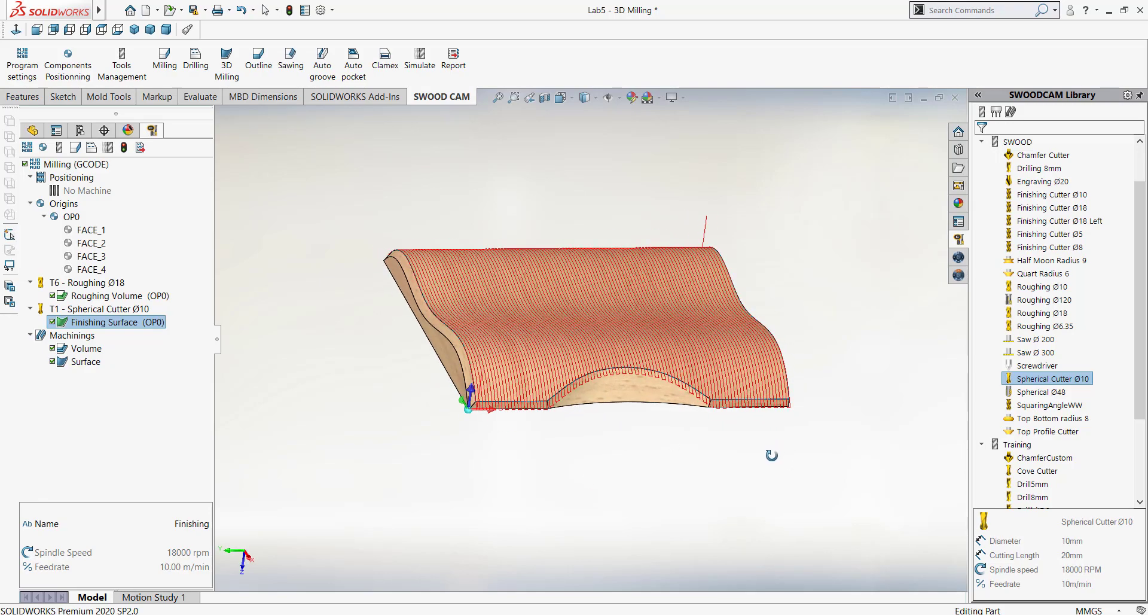
scroll(637, 380, "down", 5)
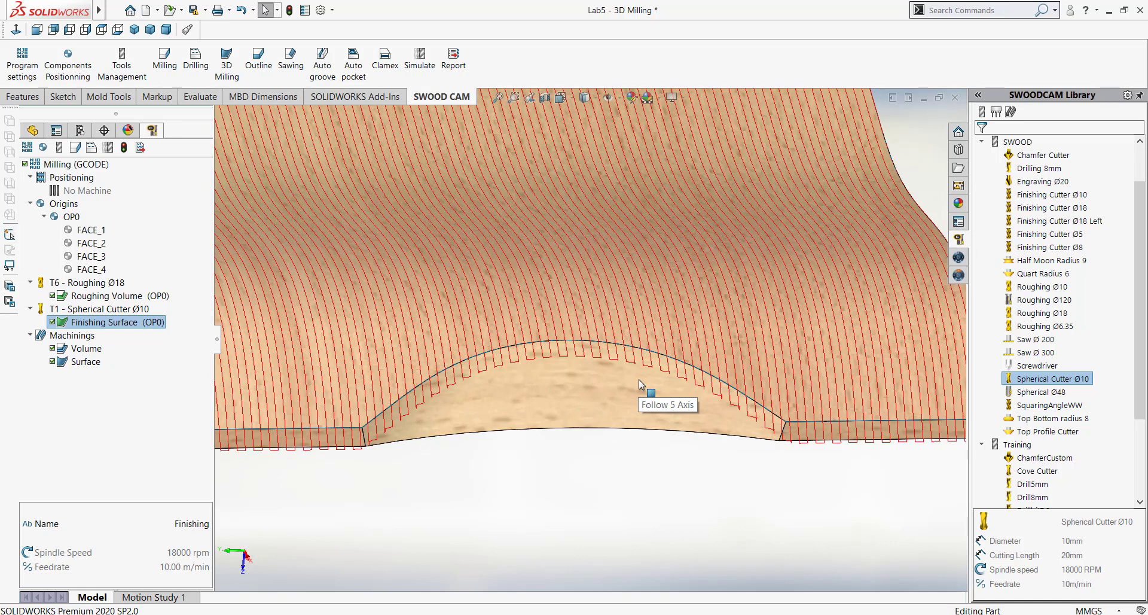
left_click(586, 429)
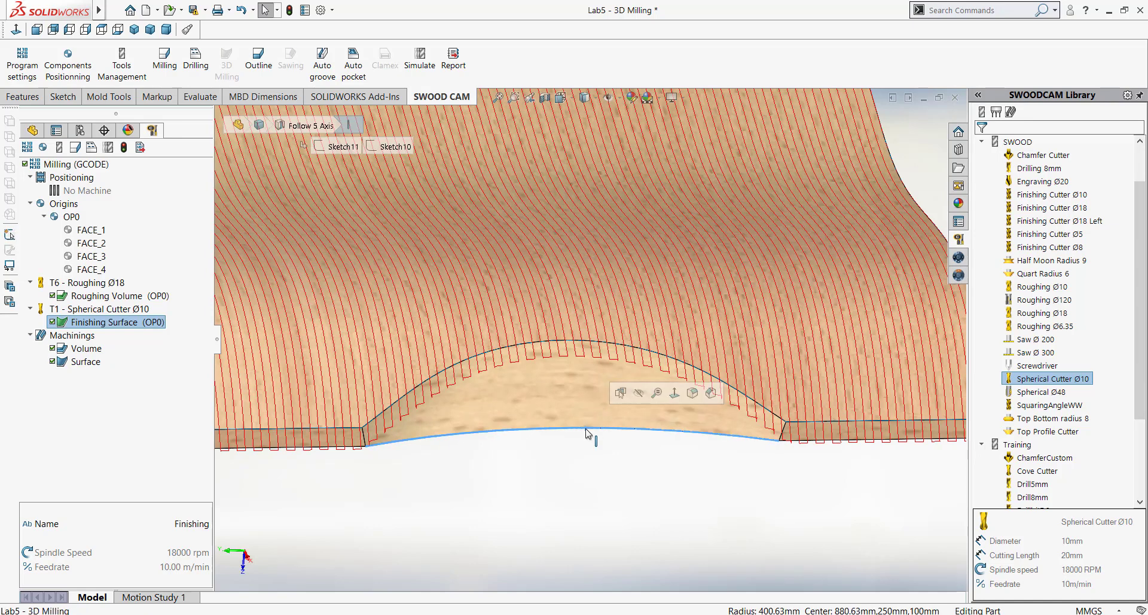
Add a 5-axis edge follow operation with T6 Roughing Ø18, toolpath along tangent, depth 030.
left_click(169, 65)
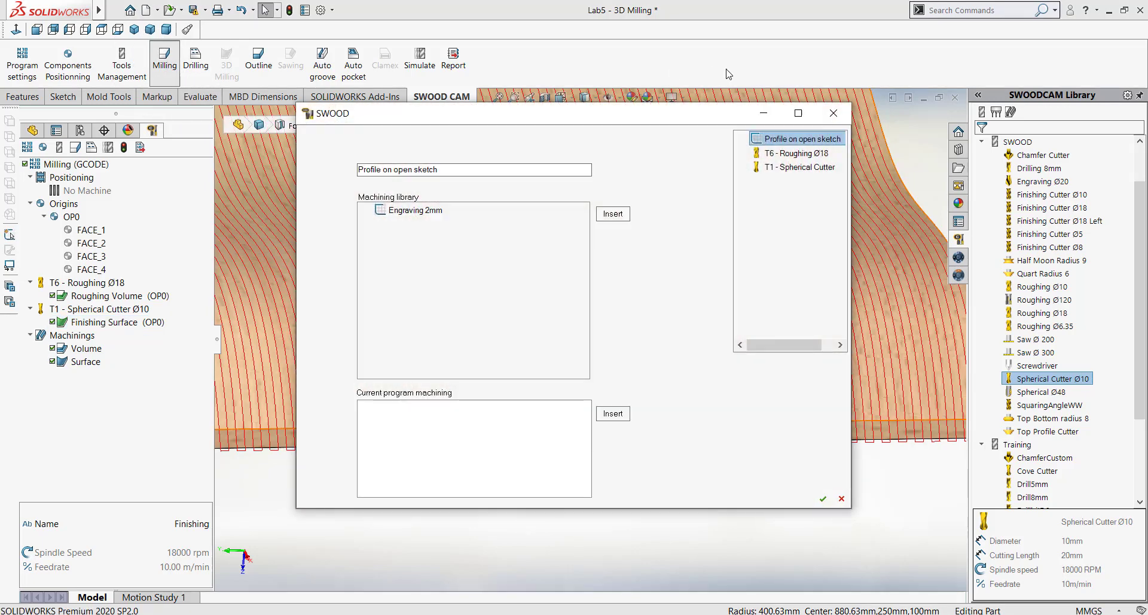
left_click(789, 155)
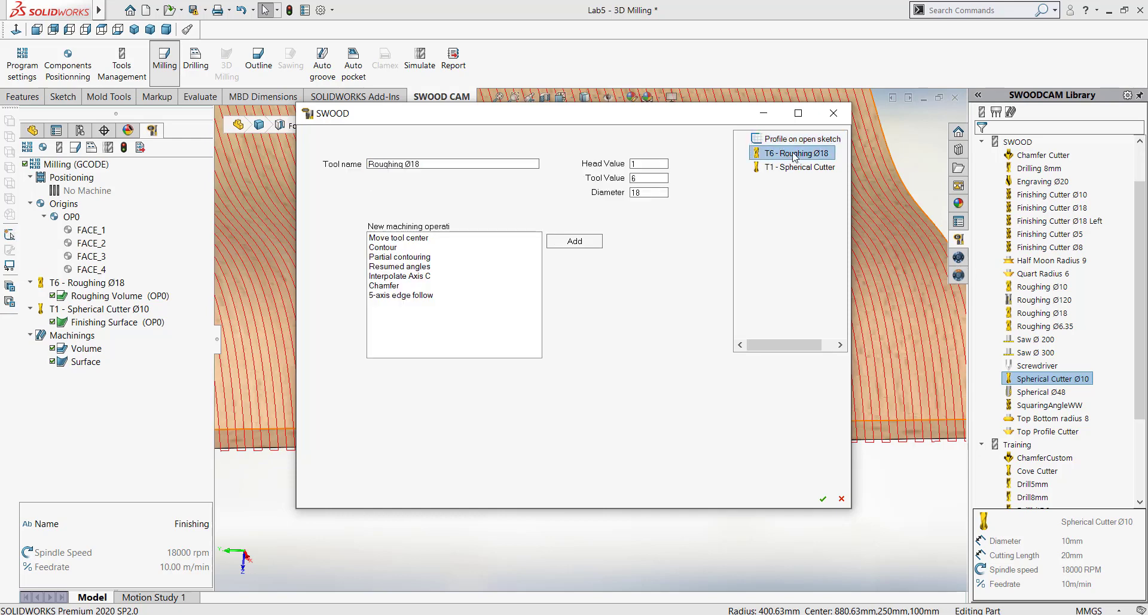
left_click(427, 296)
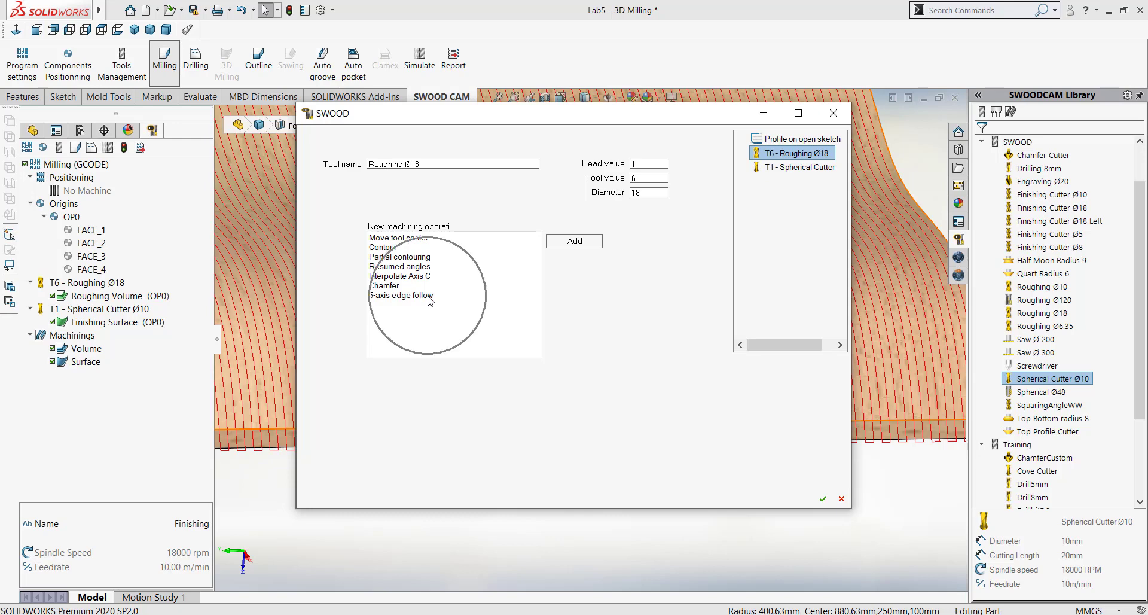
left_click(575, 241)
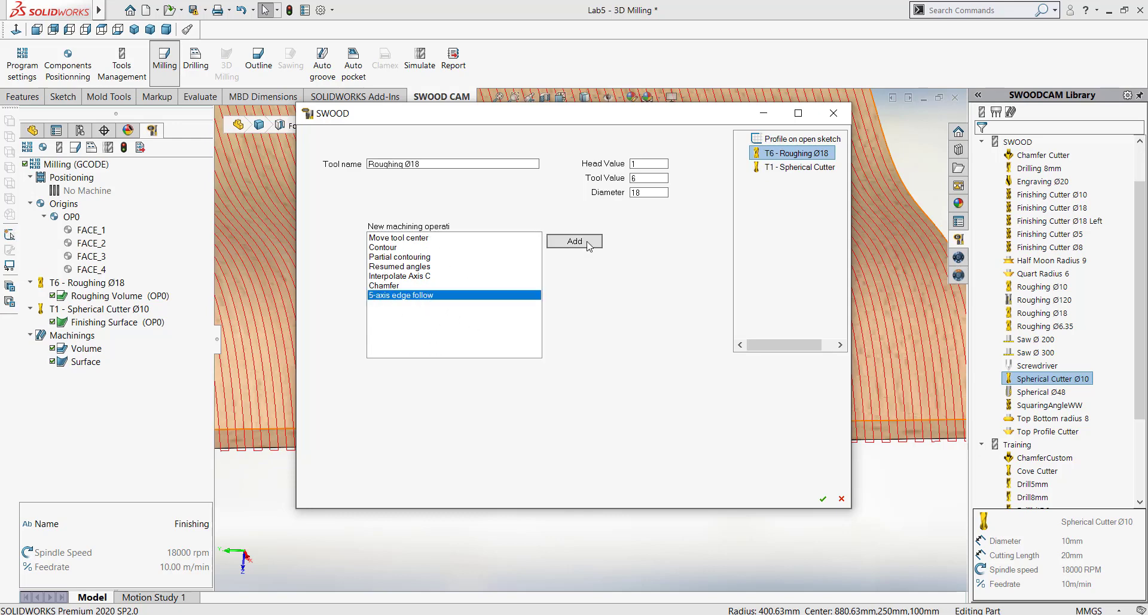
scroll(485, 457, "up", 5)
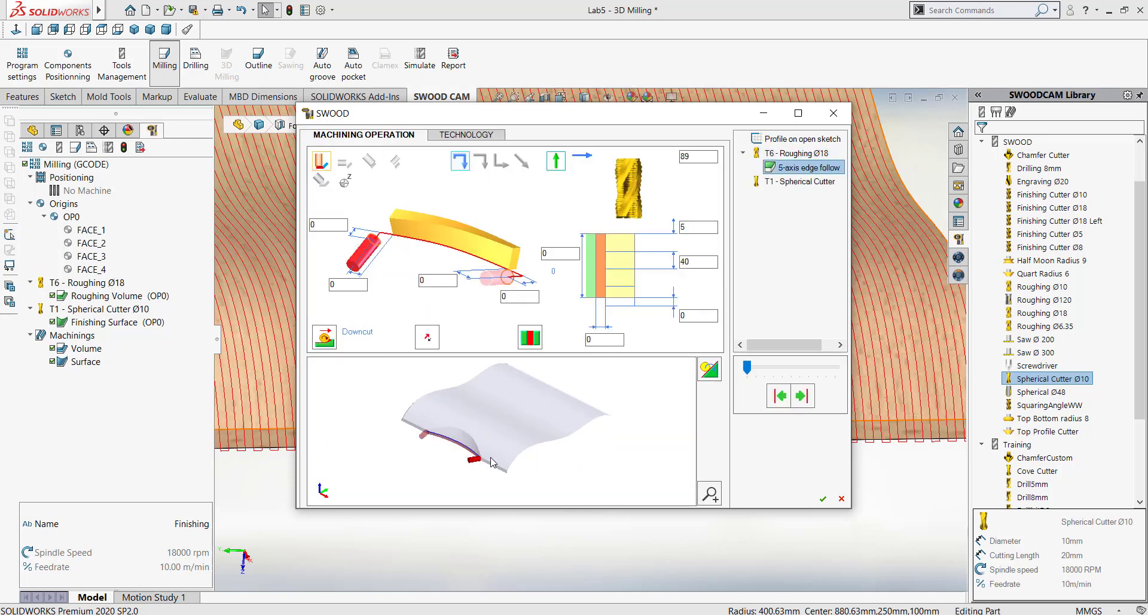
middle_click_drag(484, 458, 540, 457)
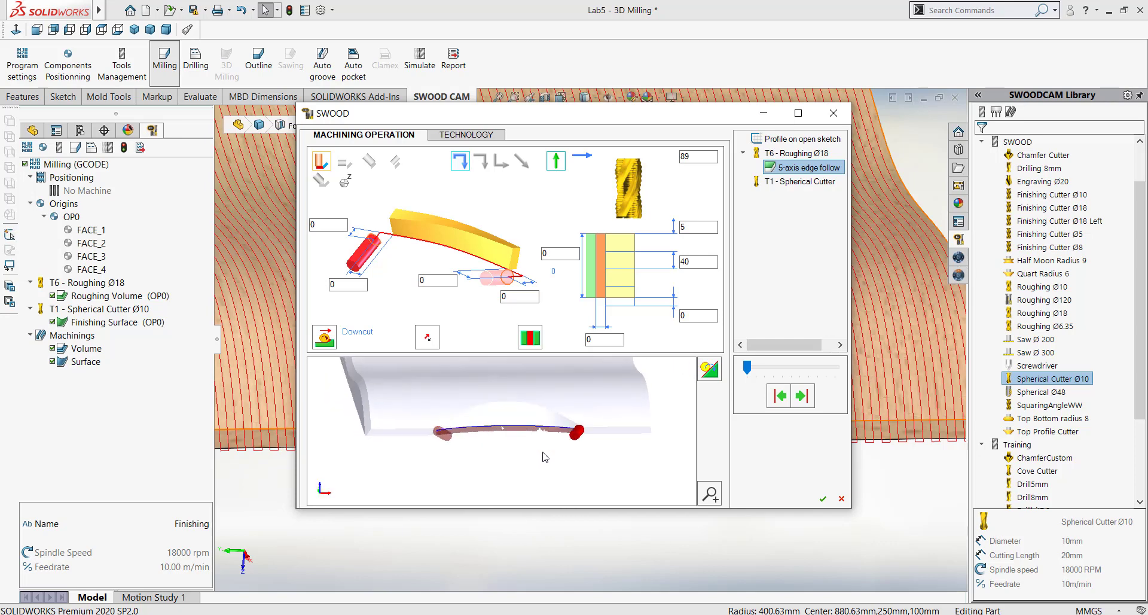
left_click(343, 161)
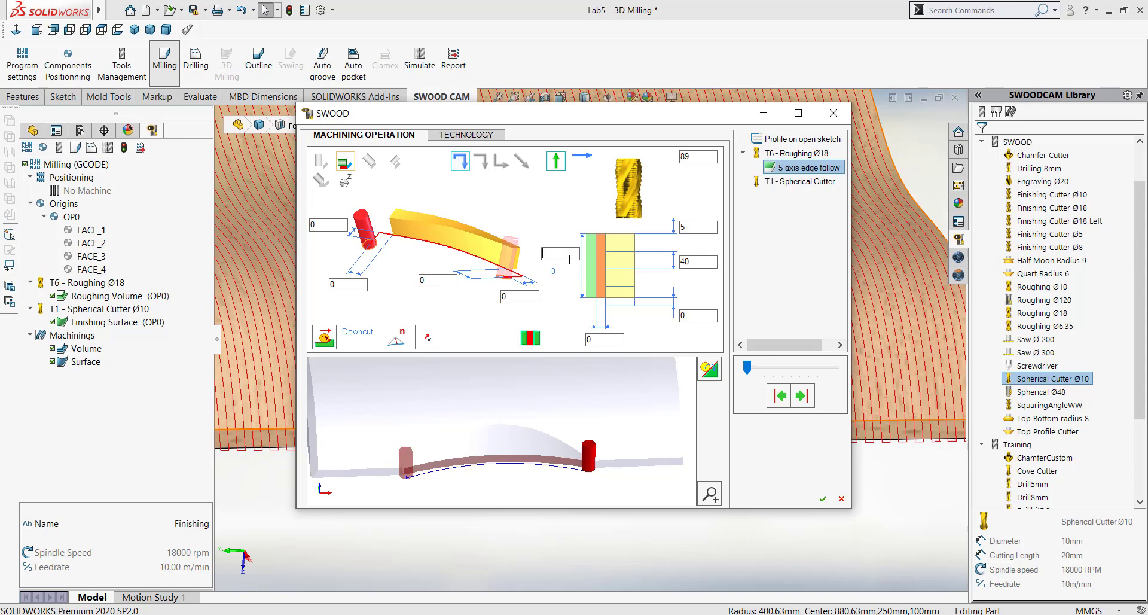
type("030")
left_click(825, 503)
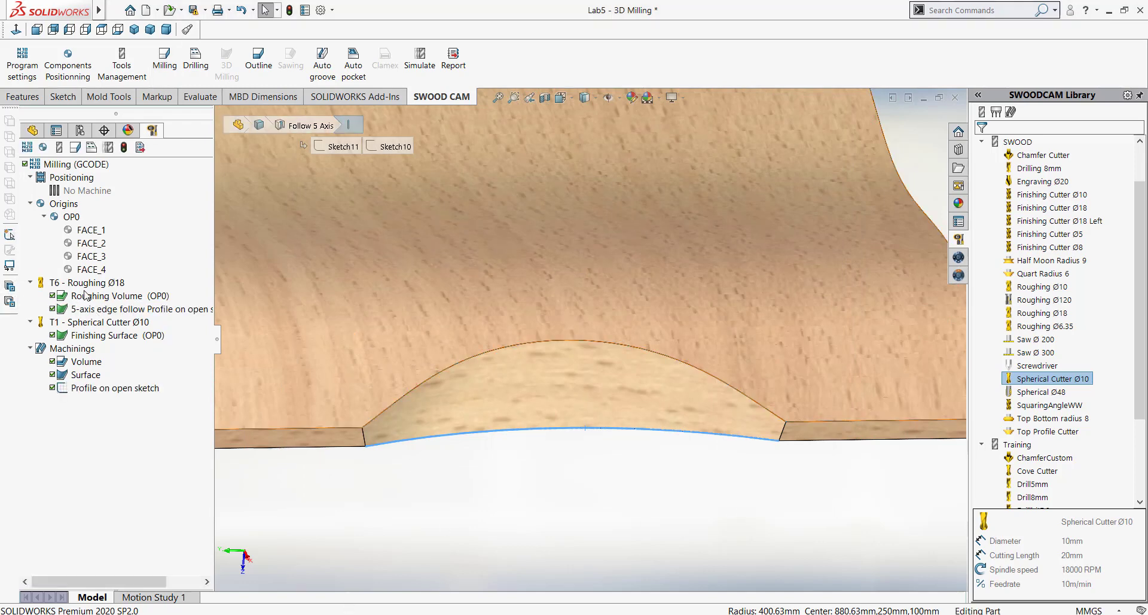
Inspect the 5-axis edge follow operation, then pick the wavy profile curve at the panel's end.
left_click(96, 310)
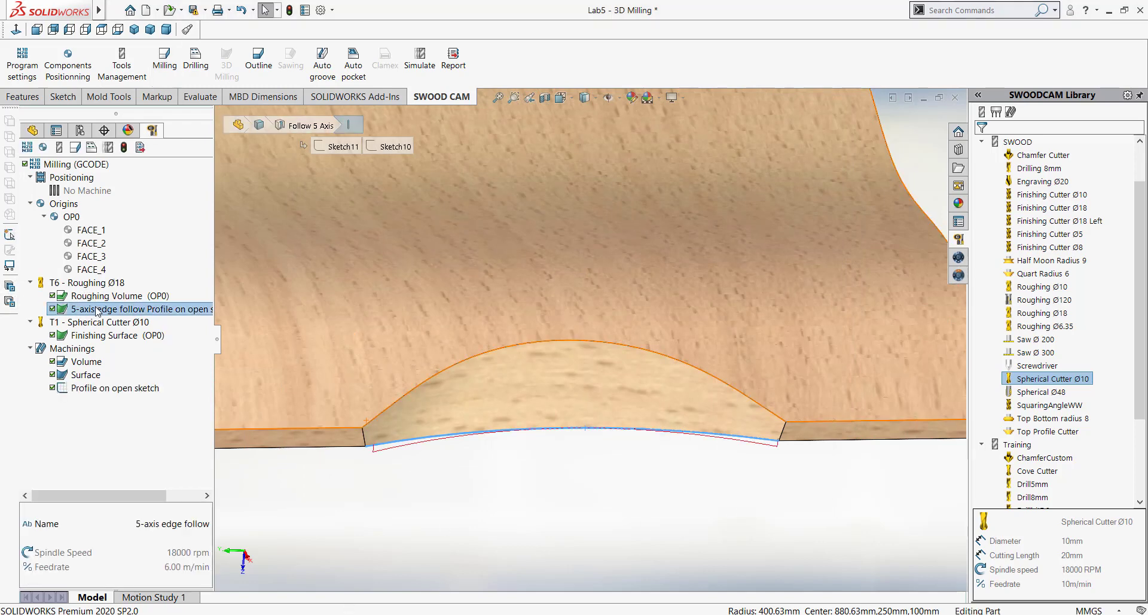
left_click(124, 147)
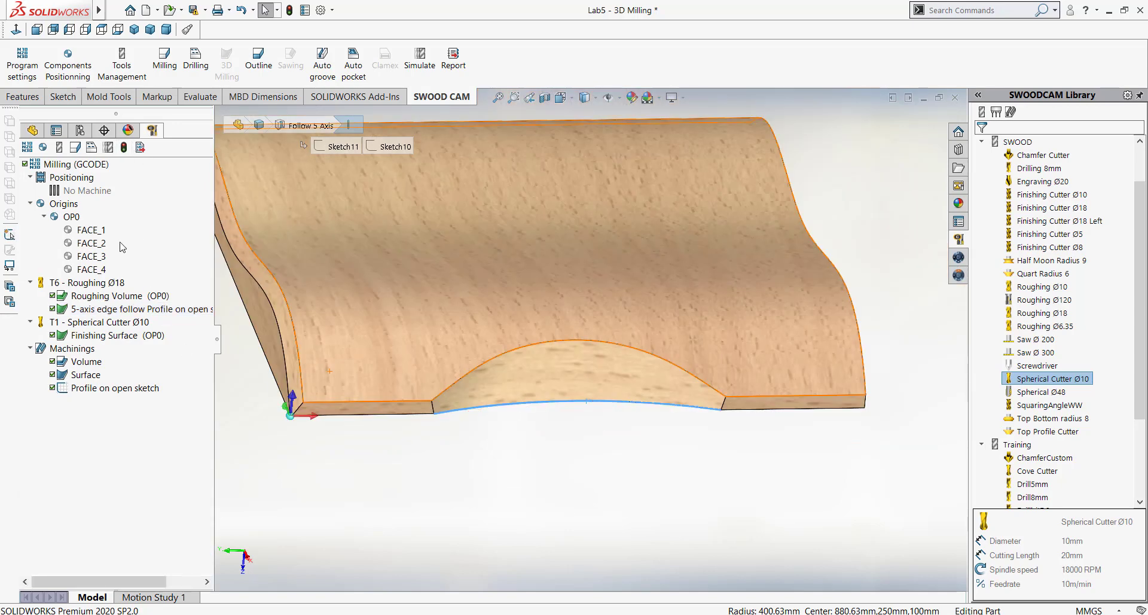
left_click(118, 311)
middle_click_drag(556, 457, 299, 368)
scroll(467, 401, "down", 4)
scroll(359, 314, "down", 3)
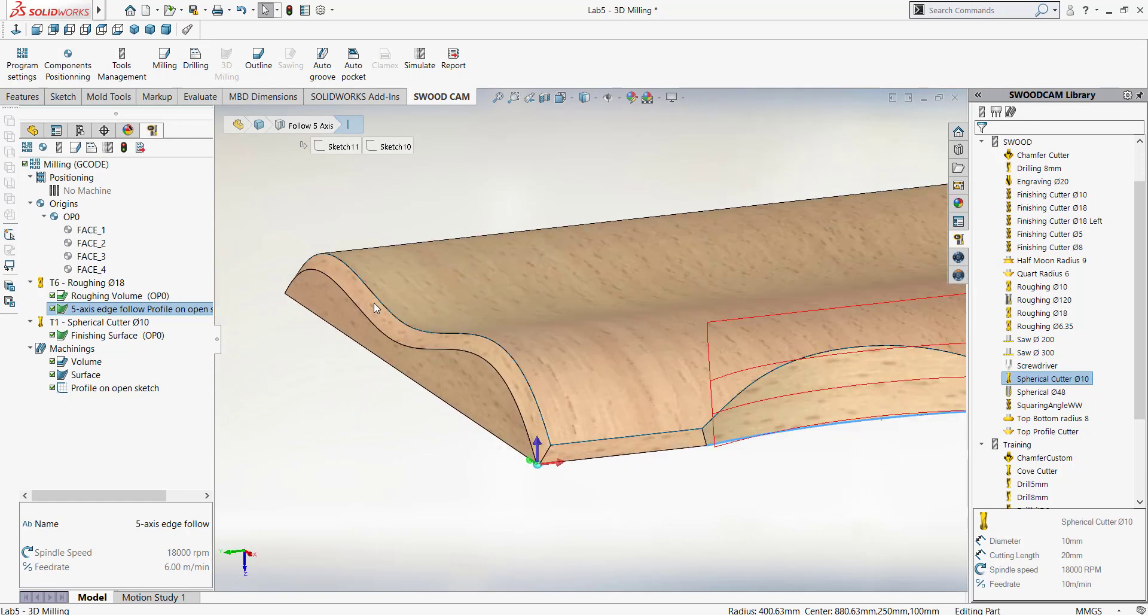
left_click(359, 314)
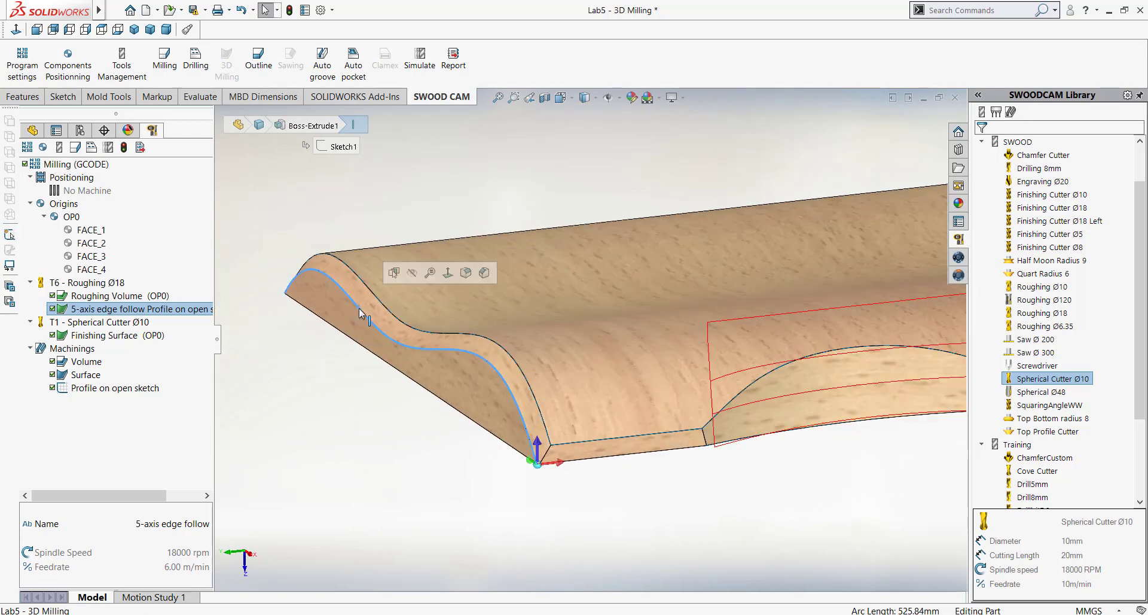
Add another 5-axis edge follow operation under the T6 - Roughing Ø18 tool.
left_click(165, 63)
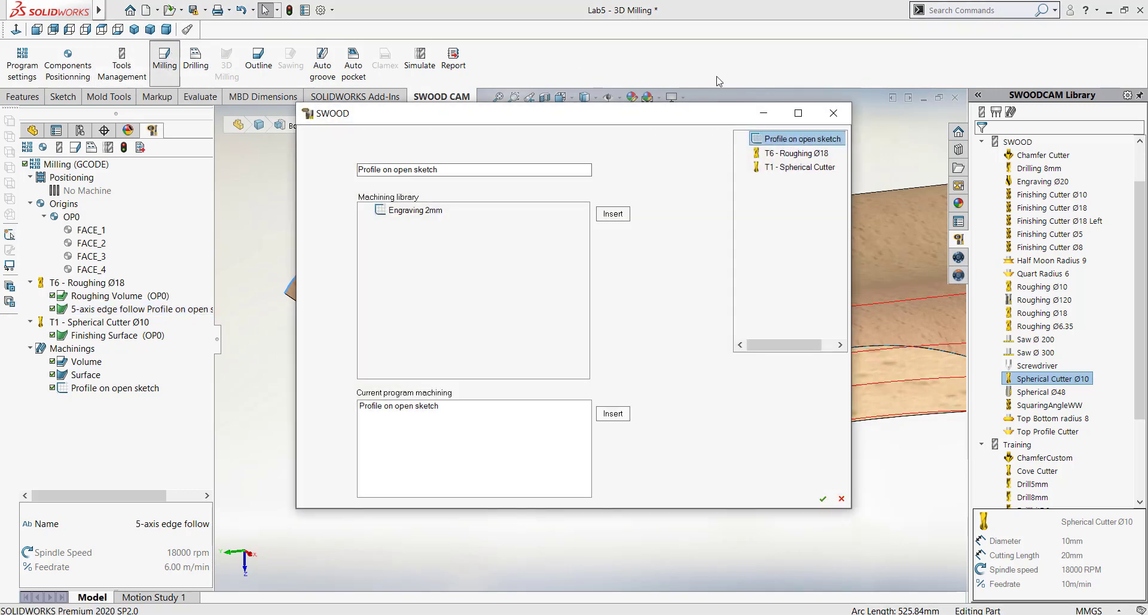
left_click(819, 153)
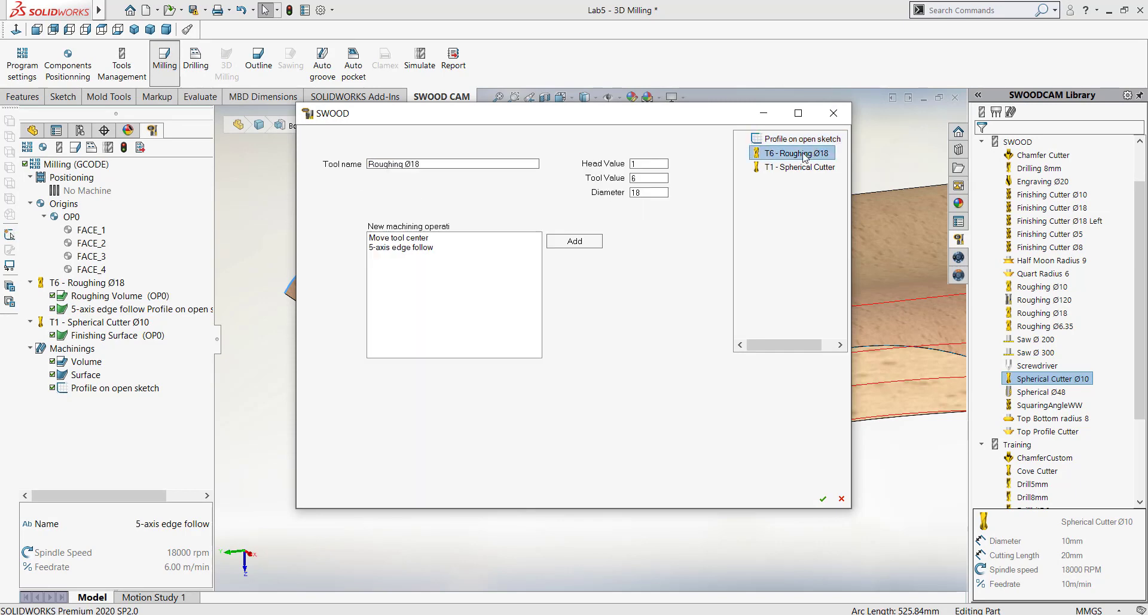
left_click(405, 248)
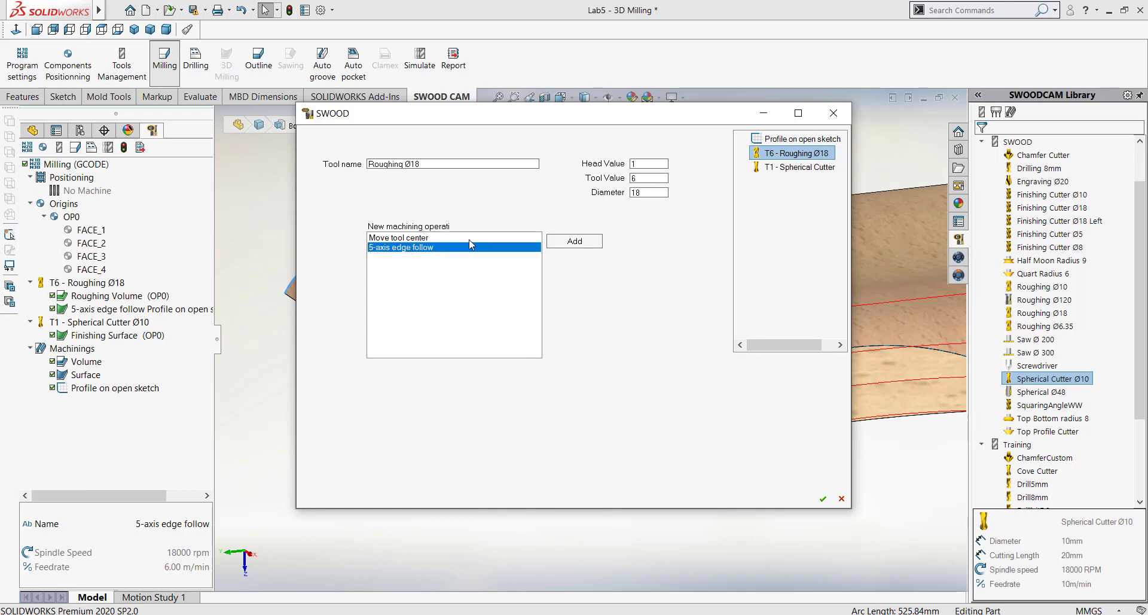
left_click(571, 240)
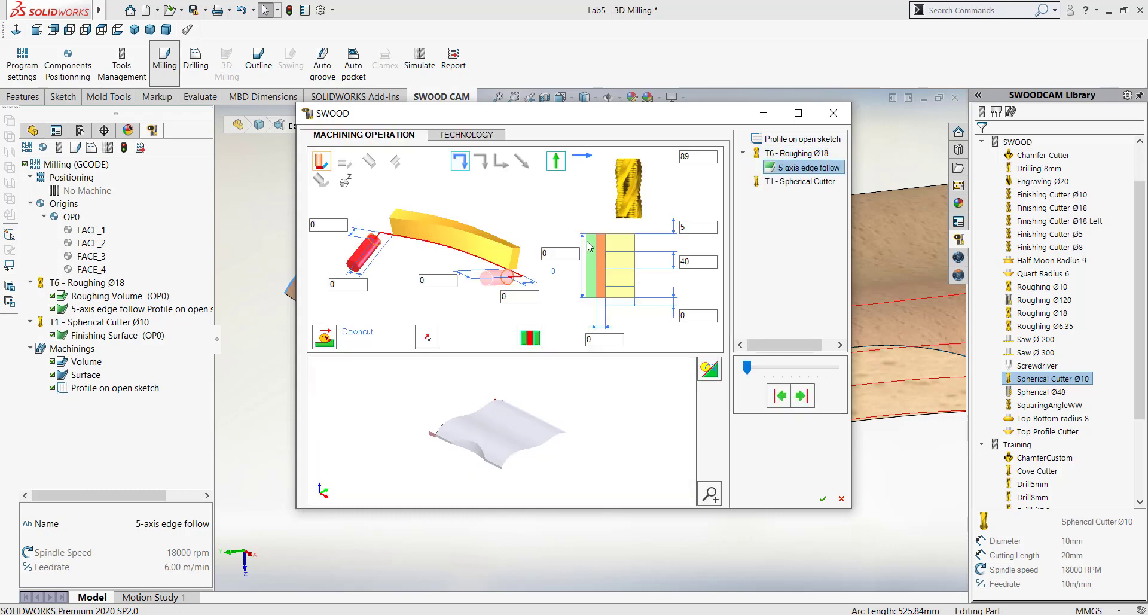
Try the tangent and other tool orientation modes in the preview, then create the second 5-axis edge follow operation.
scroll(486, 446, "up", 5)
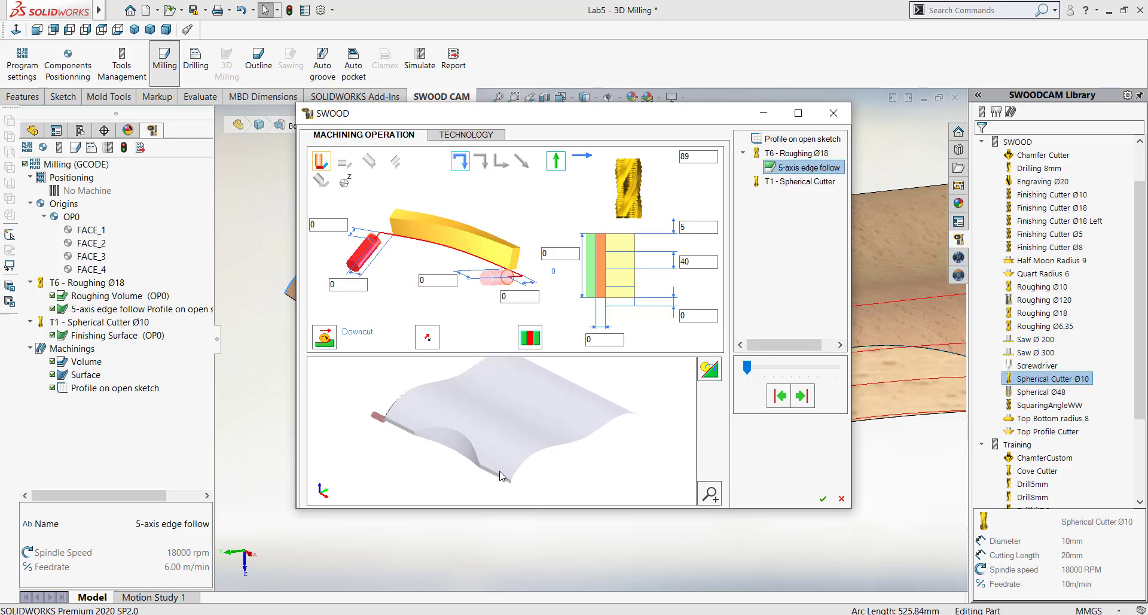
middle_click_drag(509, 469, 571, 436)
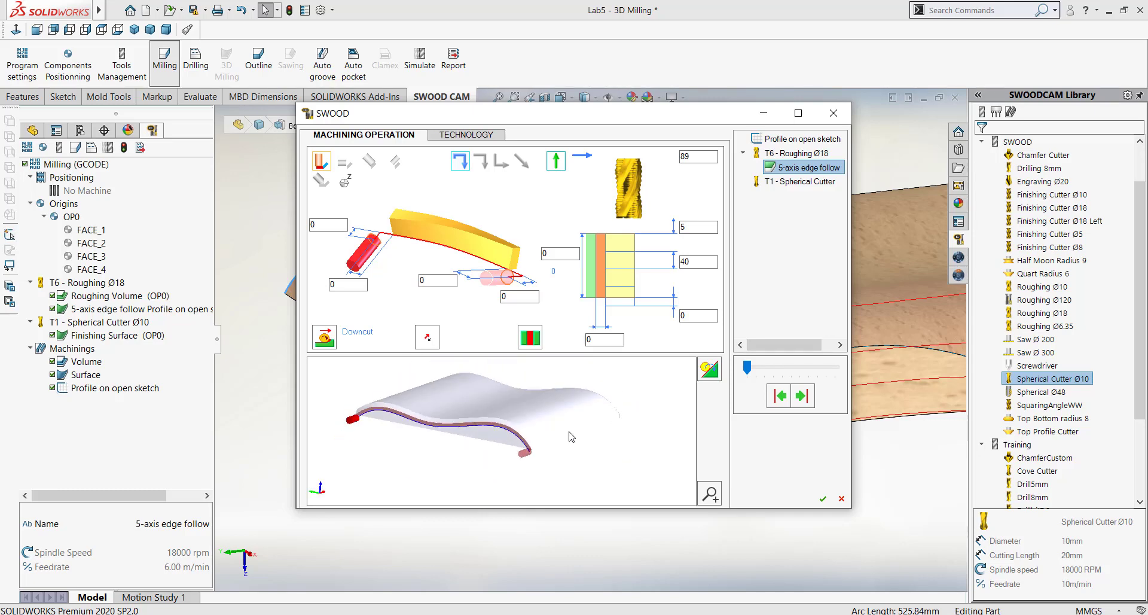
left_click(344, 164)
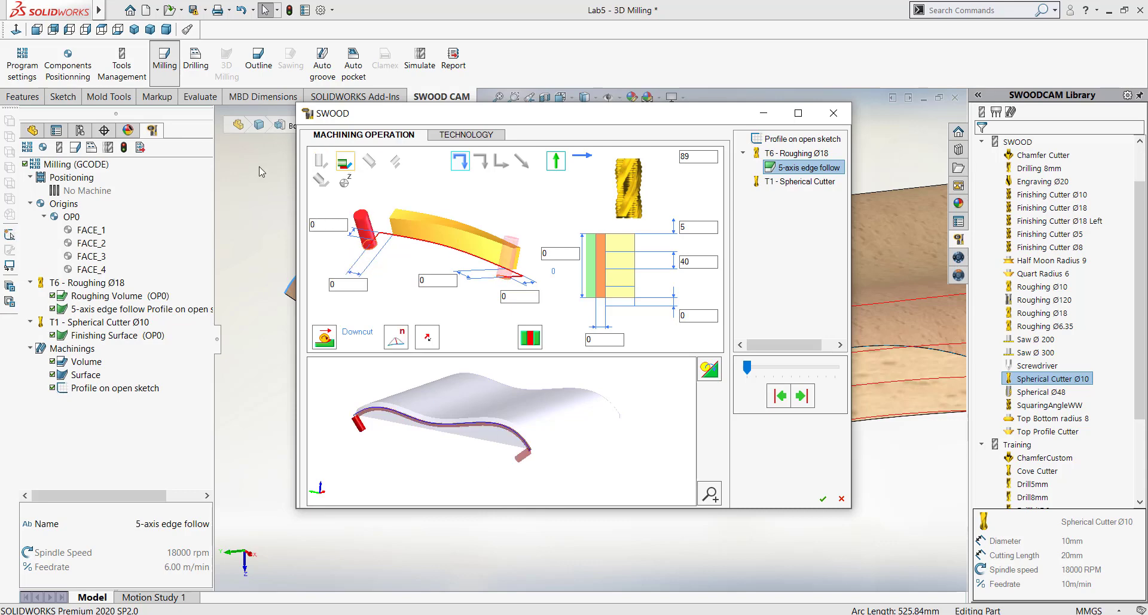
left_click(369, 162)
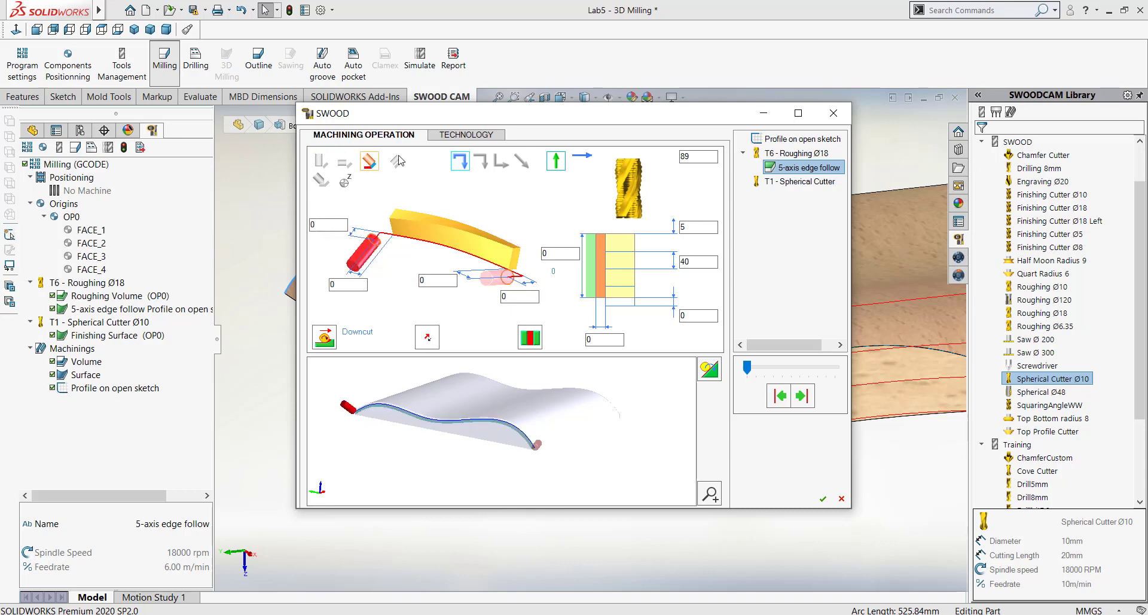
left_click(395, 163)
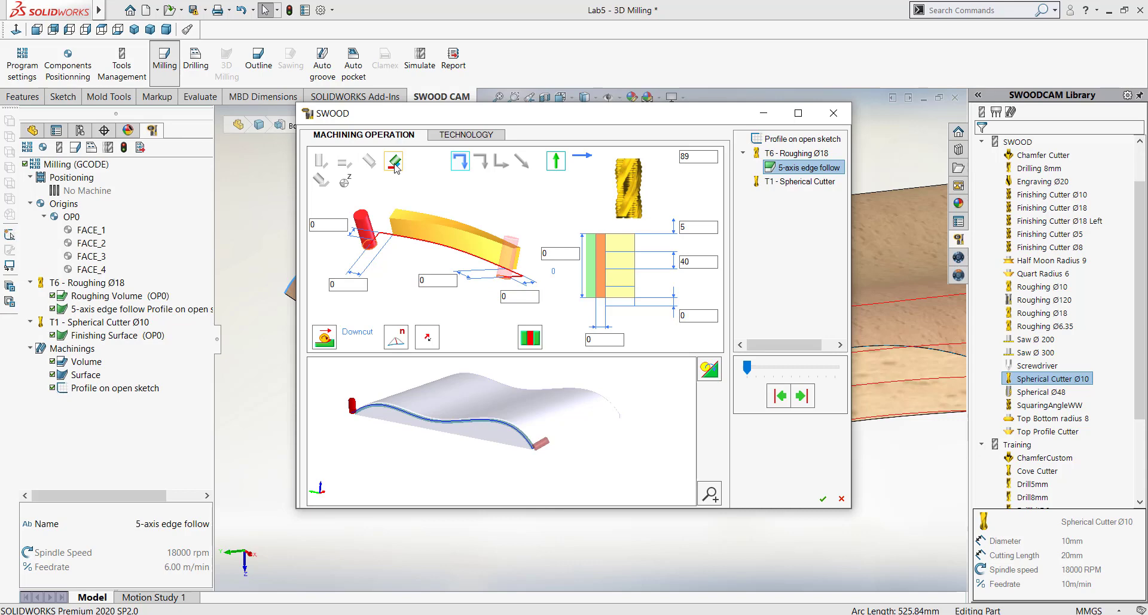
middle_click_drag(529, 459, 467, 473)
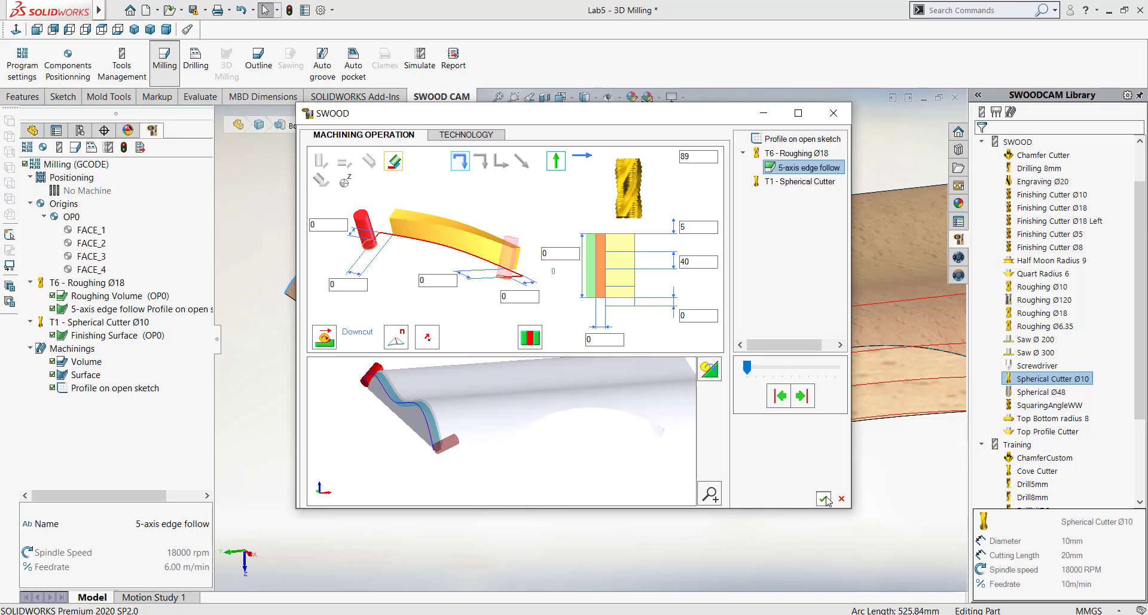
left_click(824, 499)
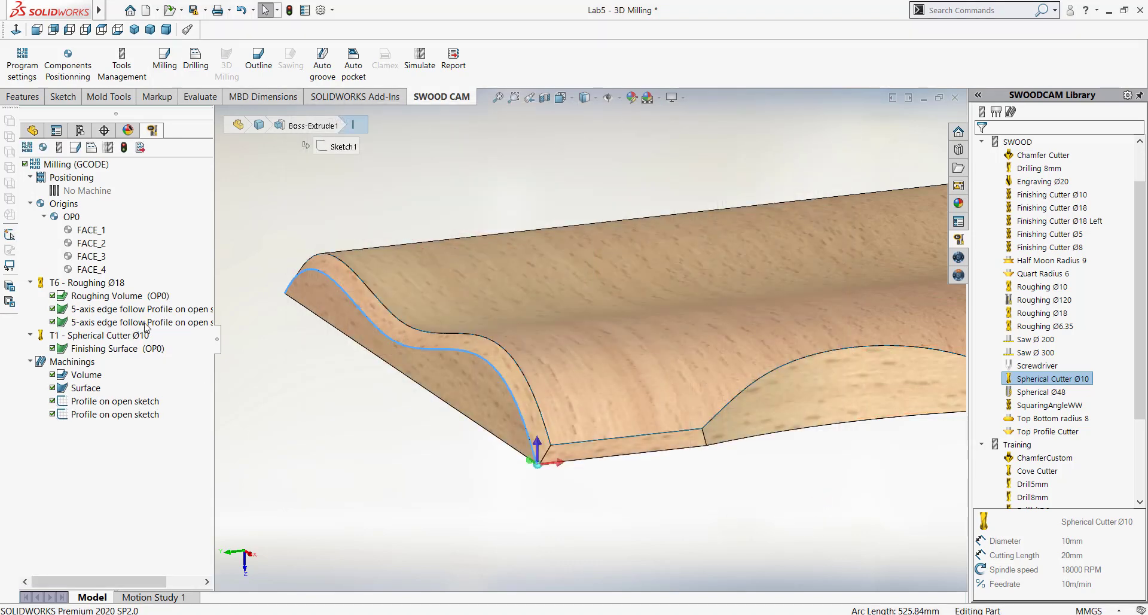
left_click(145, 322)
middle_click_drag(617, 469, 450, 310)
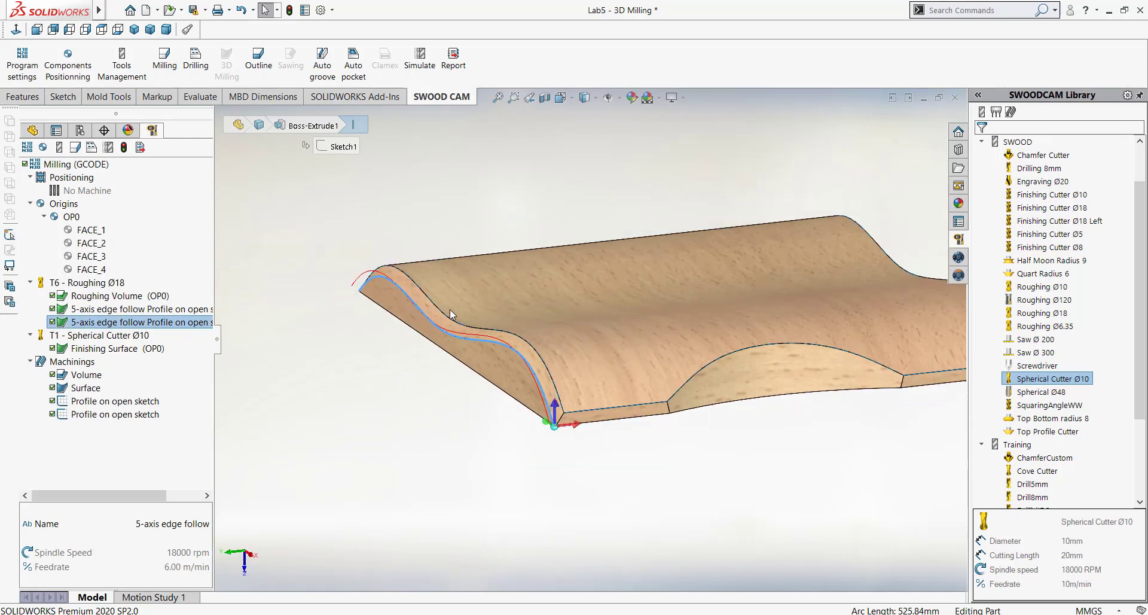
left_click(150, 311)
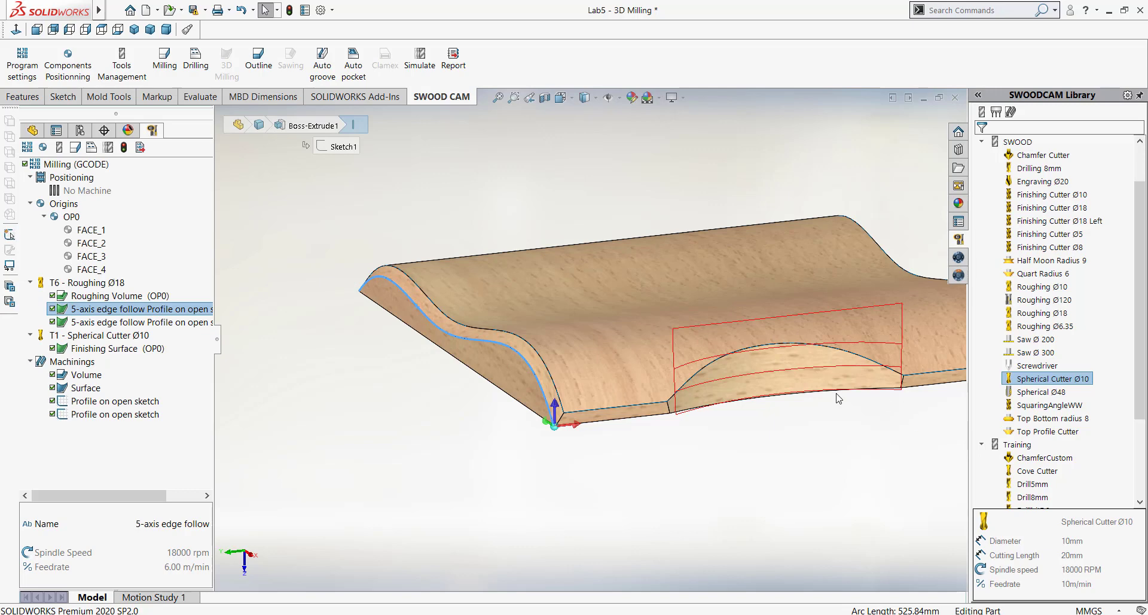
middle_click_drag(839, 397, 879, 450)
scroll(941, 380, "down", 2)
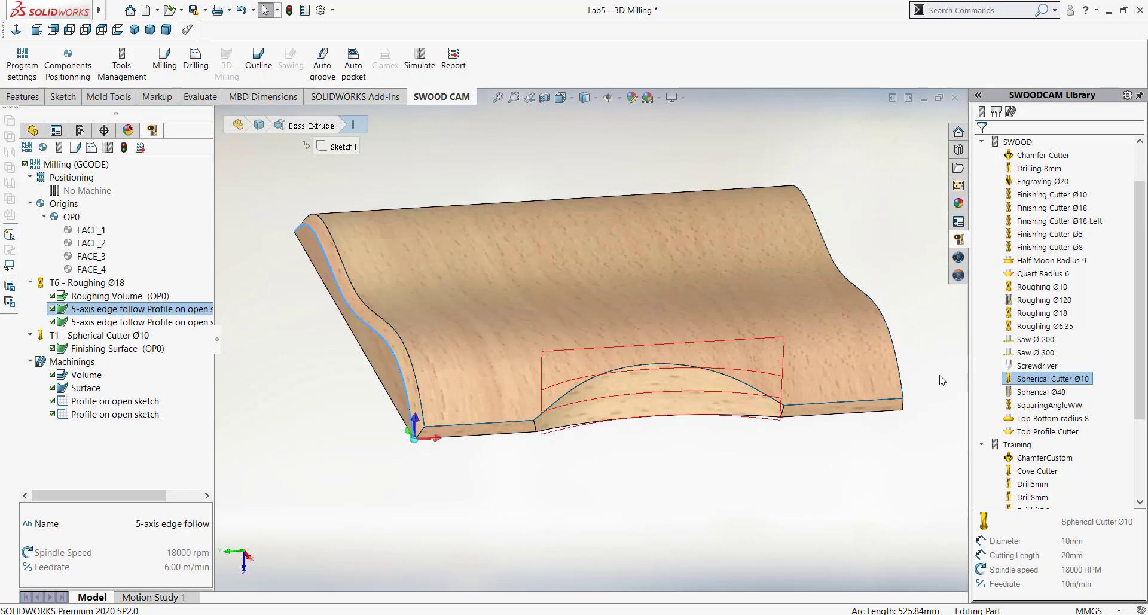
scroll(942, 380, "up", 2)
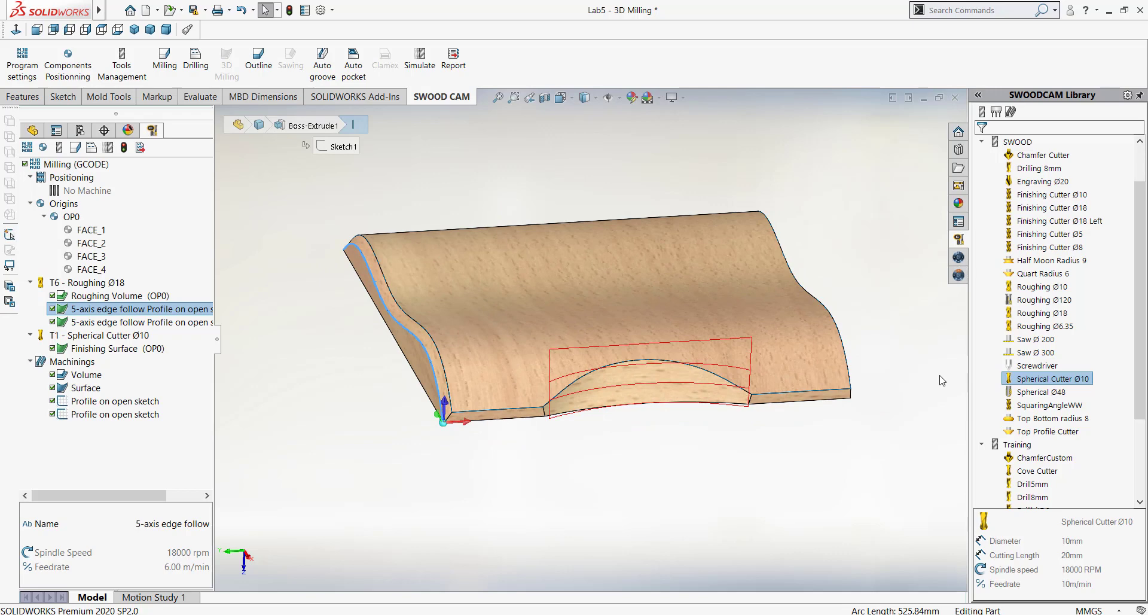
left_click(60, 167)
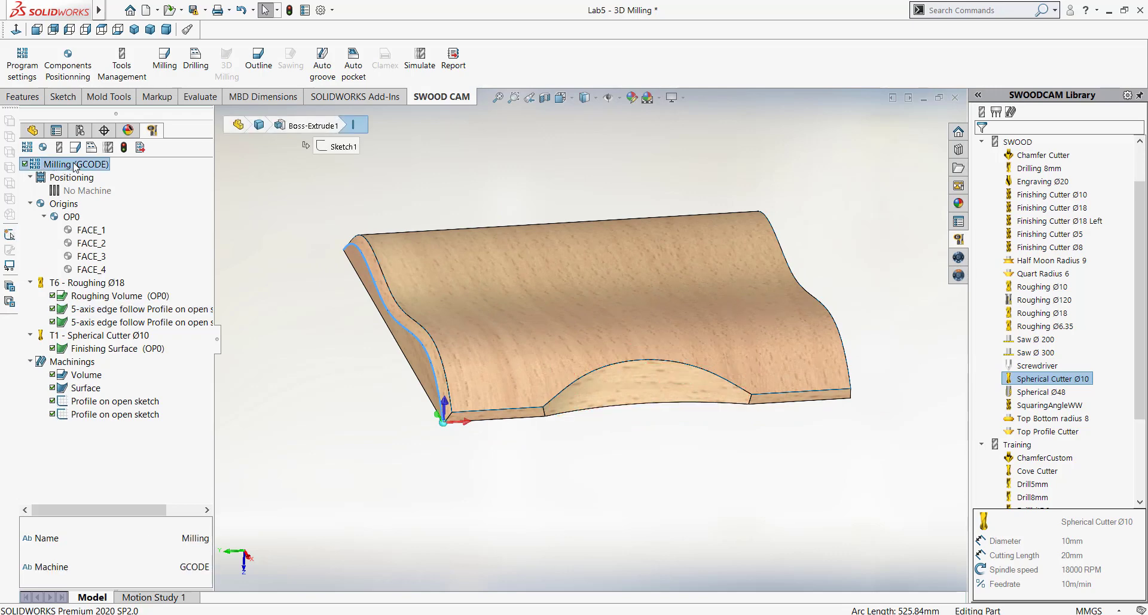
Run Simulate RM on the Milling (GCODE) program and switch the simulation to Result display.
right_click(60, 167)
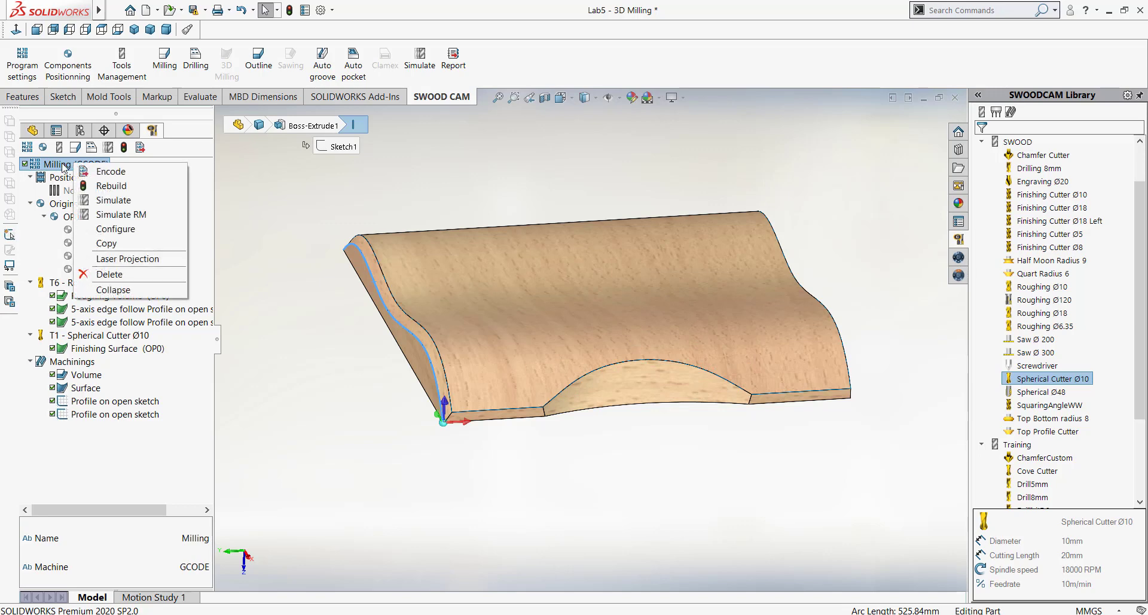
left_click(119, 214)
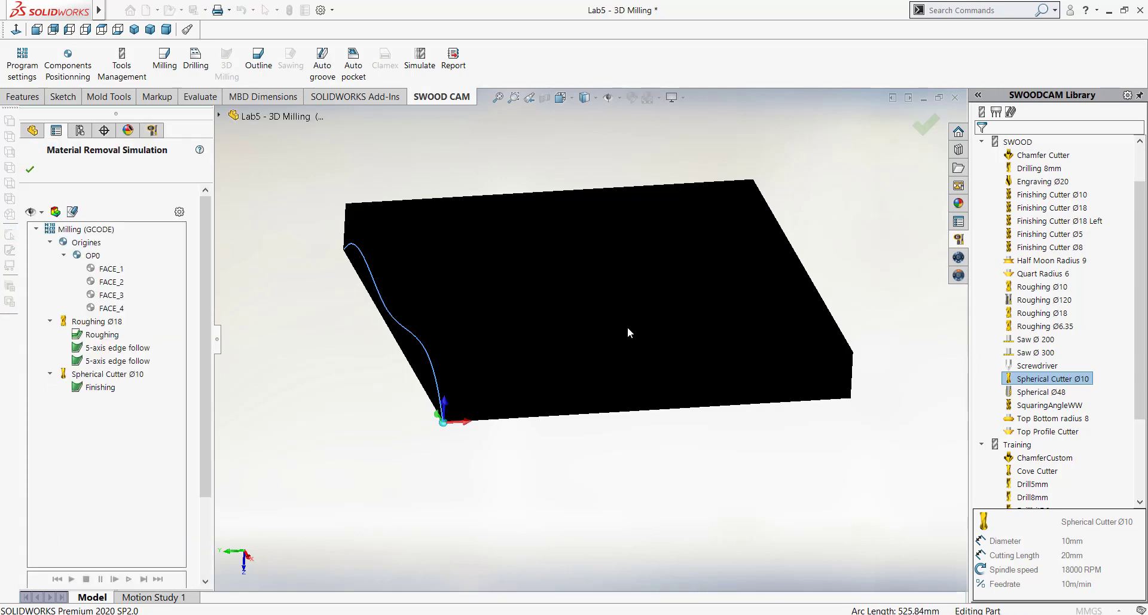
left_click(81, 230)
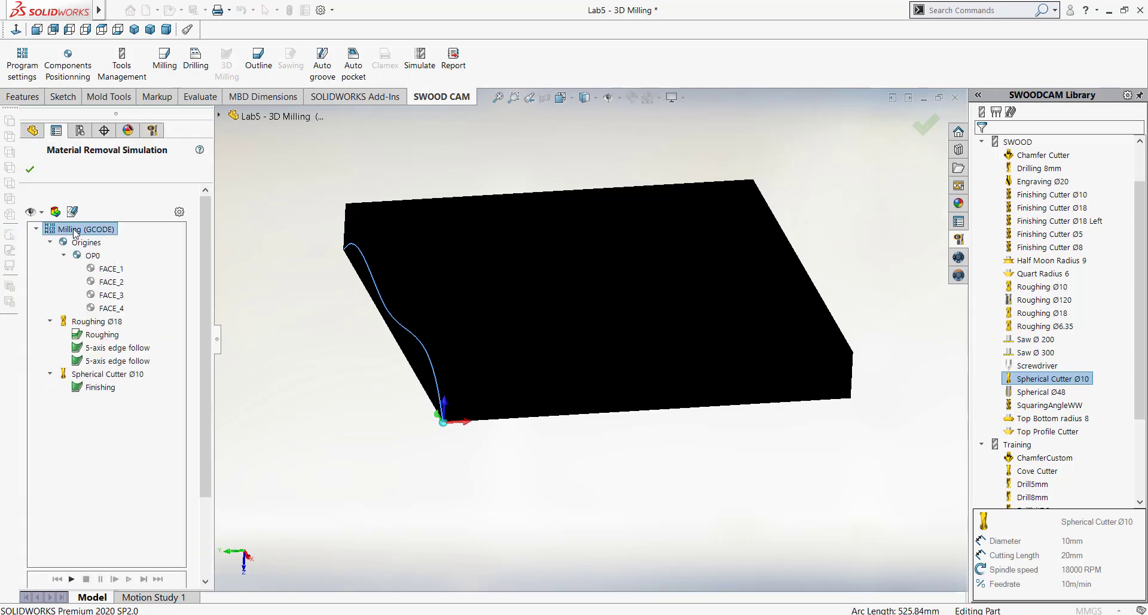
right_click(75, 232)
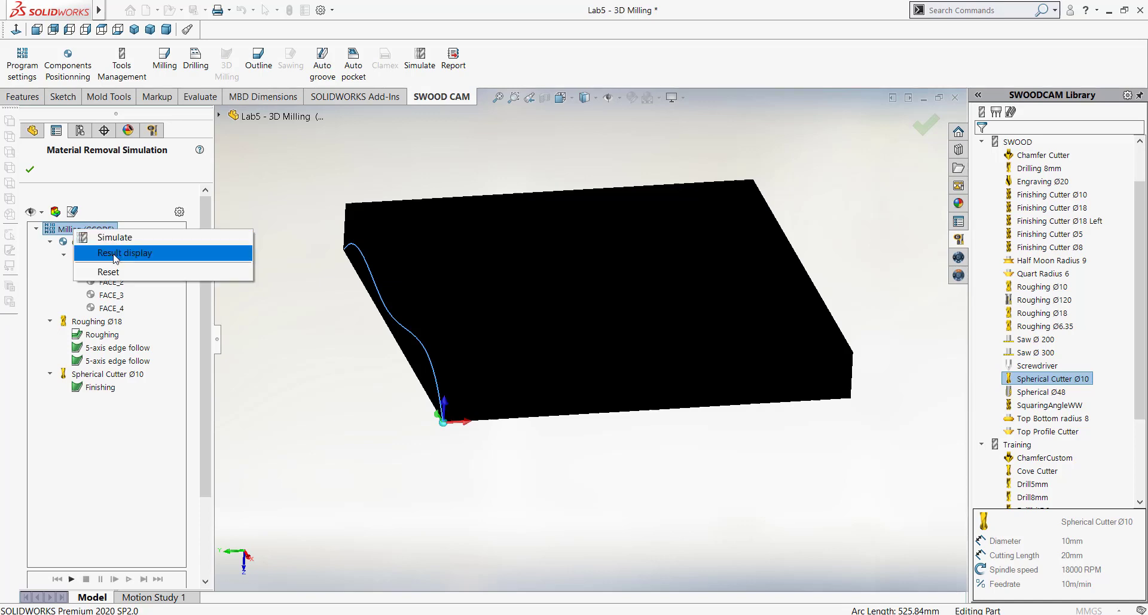
left_click(117, 253)
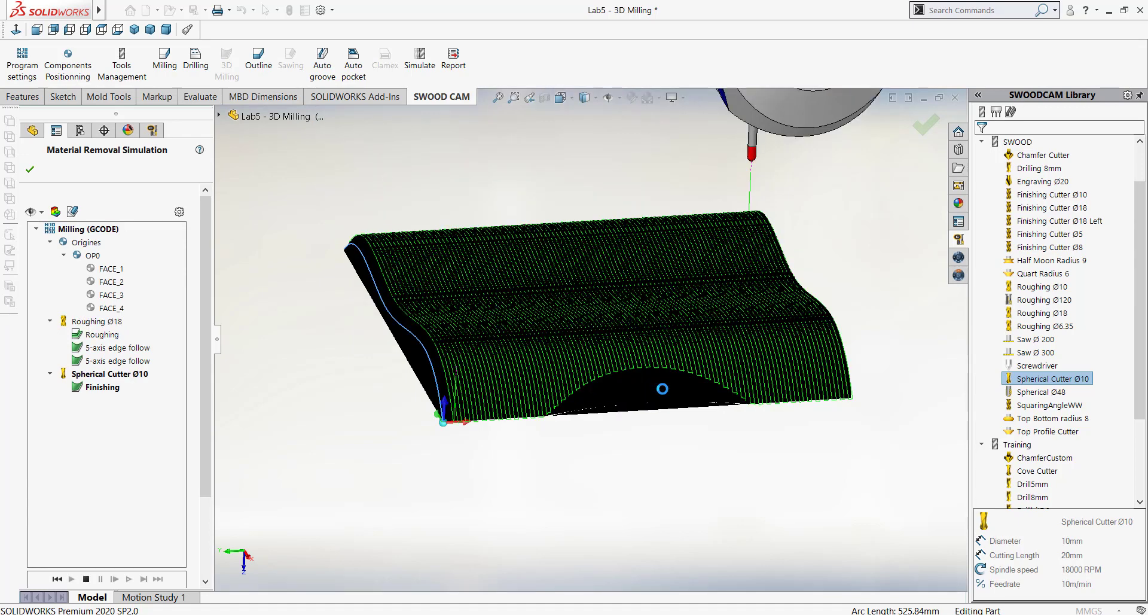
Turn on Model and turn off Trajectories and Tool in the simulation visibility settings.
scroll(646, 213, "down", 2)
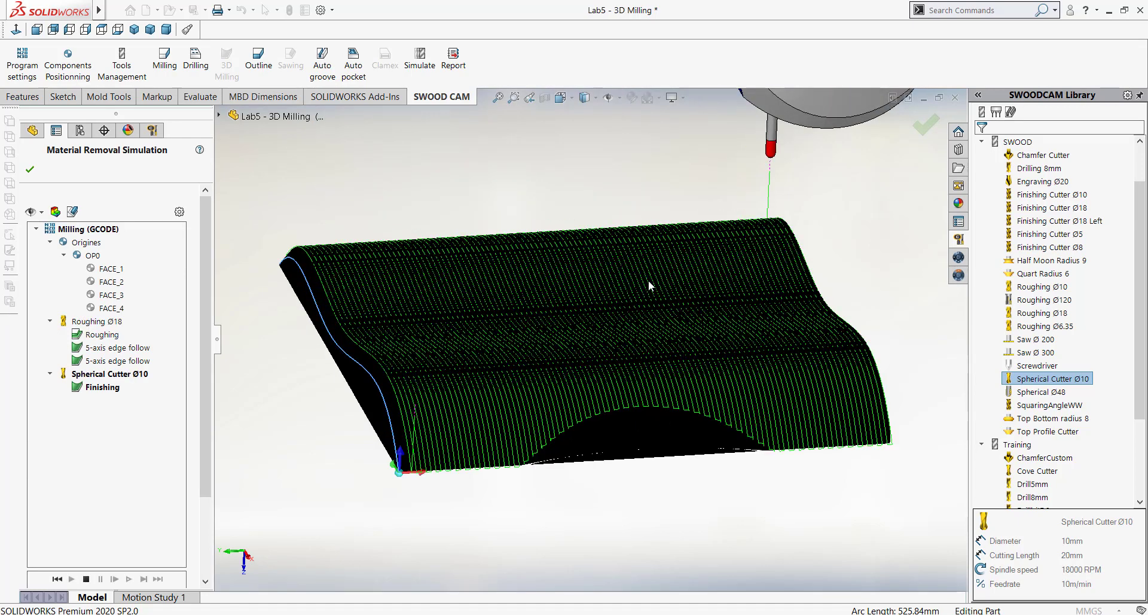
left_click(42, 213)
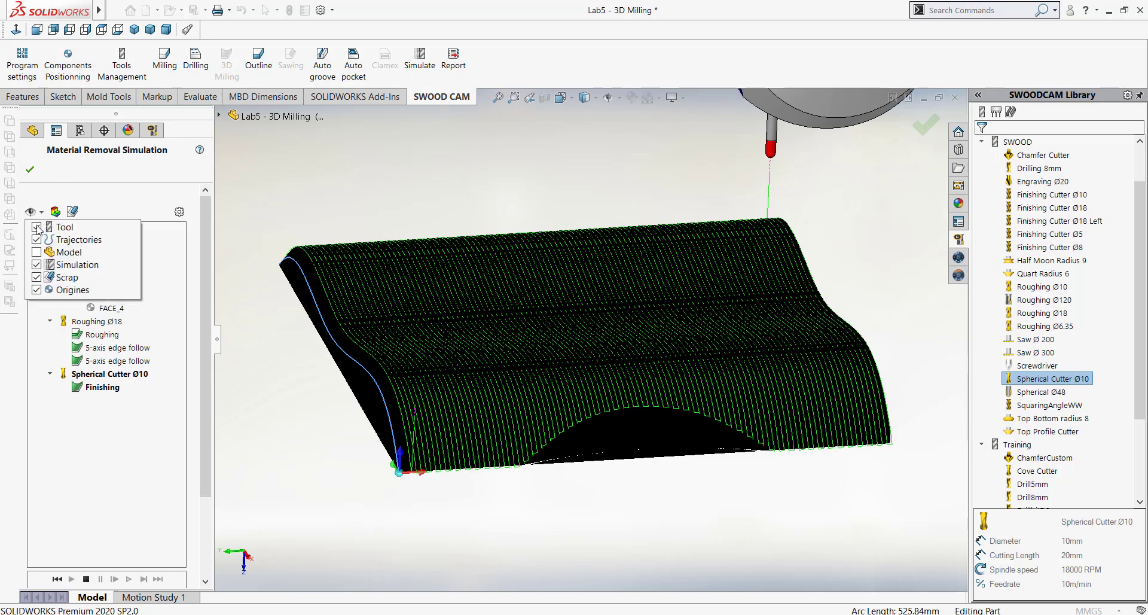
left_click(36, 253)
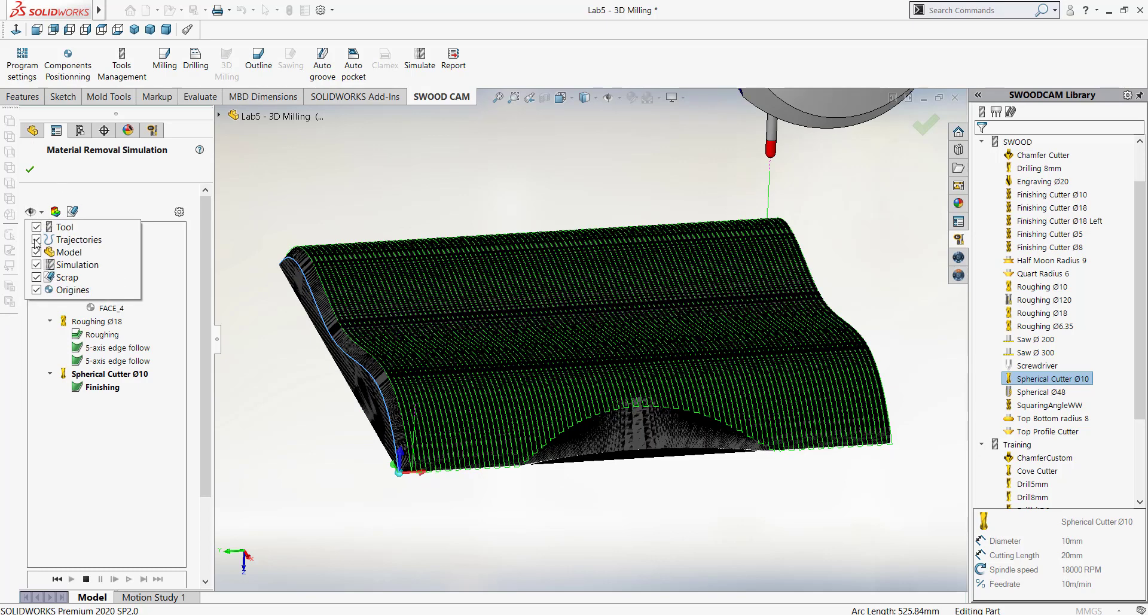
left_click(36, 240)
left_click(36, 227)
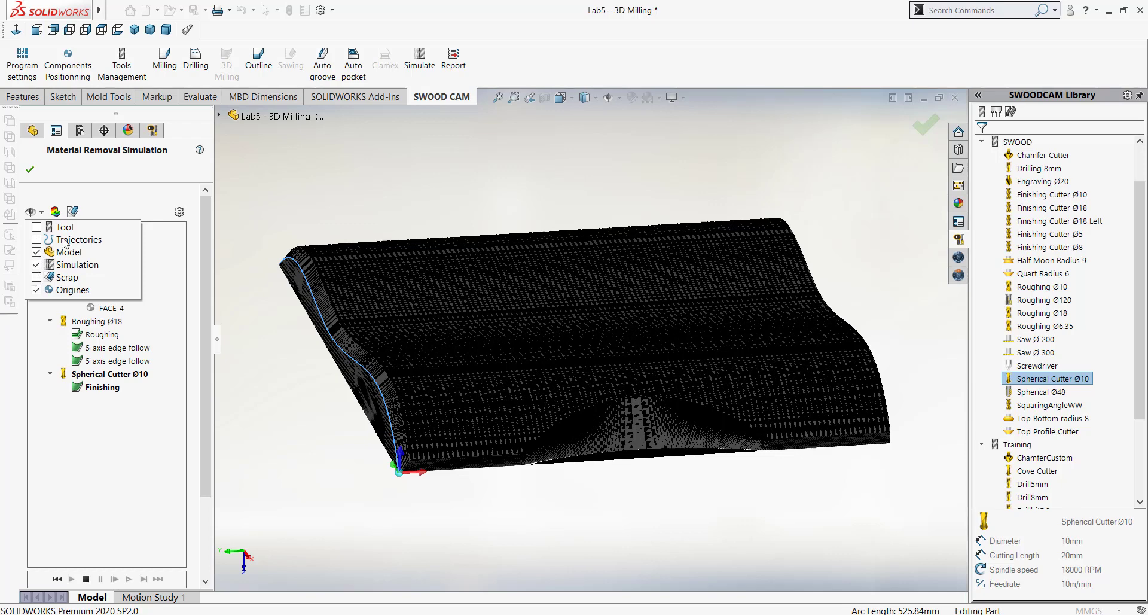
left_click(119, 206)
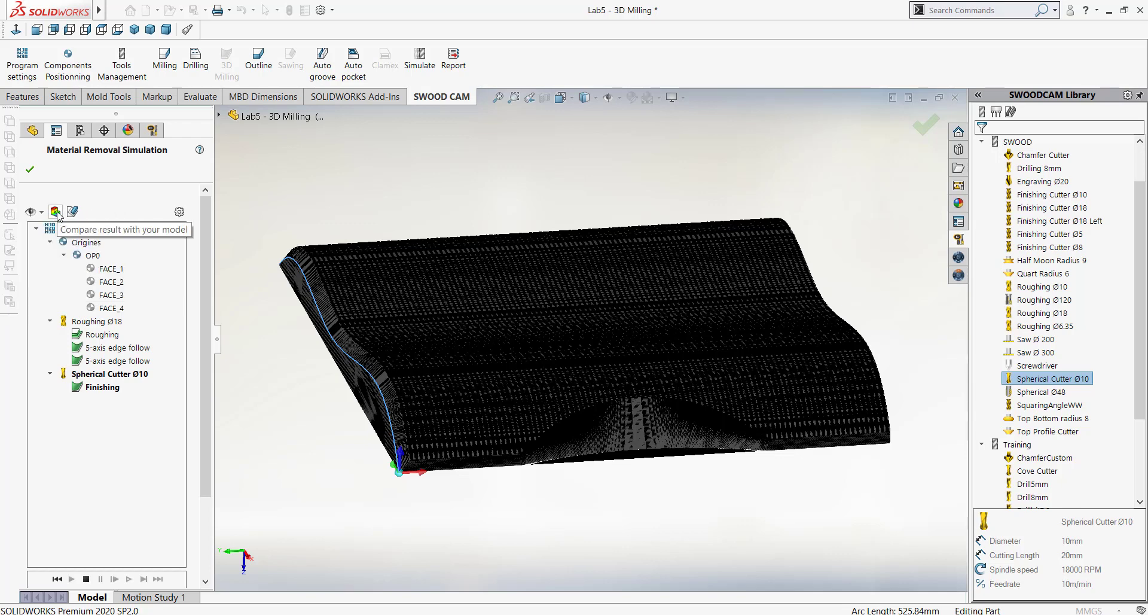
Compare the simulated panel with the model from several angles, then exit the simulation.
left_click(56, 213)
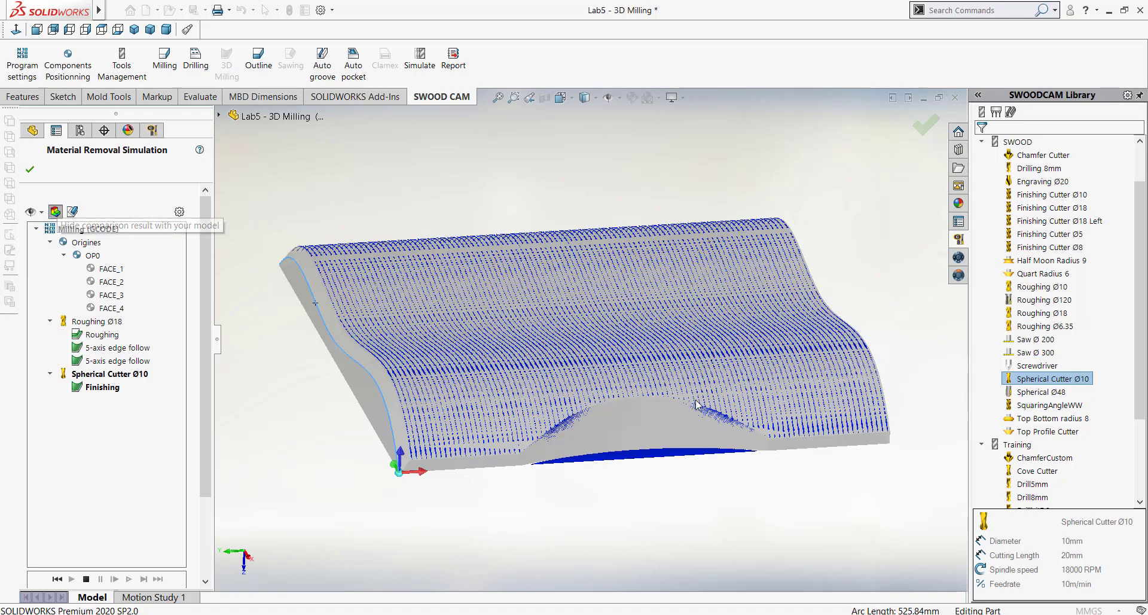
scroll(698, 410, "up", 2)
middle_click_drag(697, 411, 697, 451)
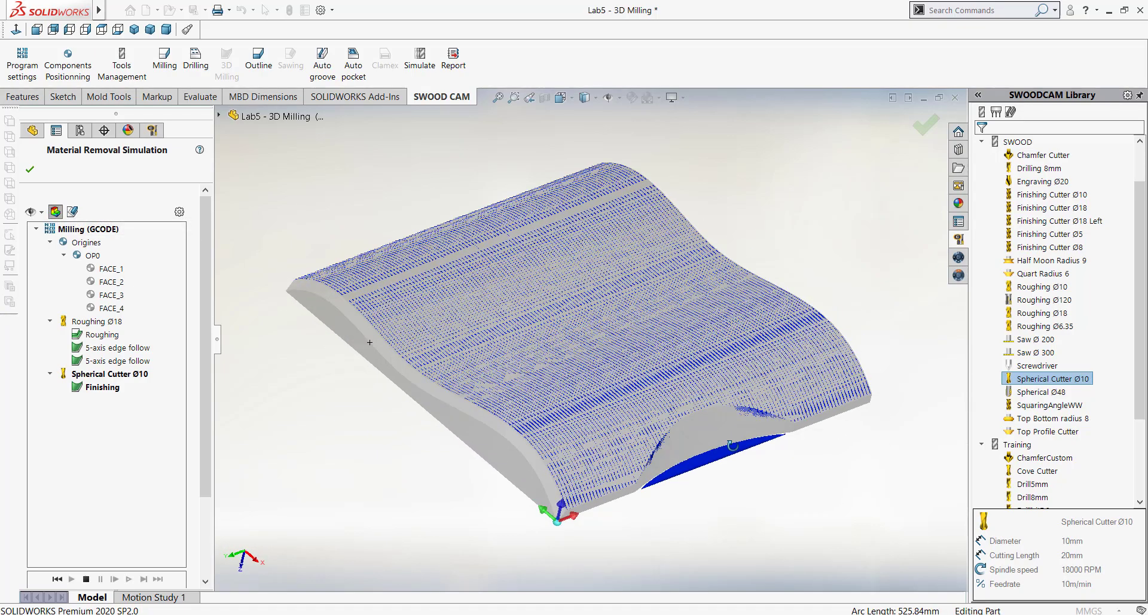
scroll(697, 450, "down", 1)
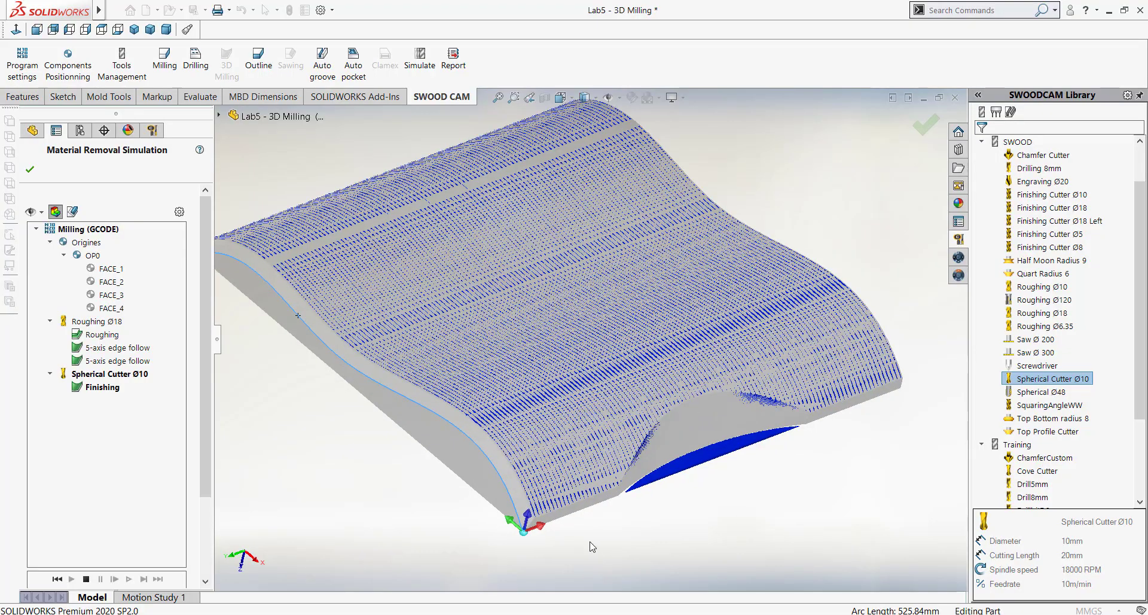
scroll(579, 478, "down", 1)
scroll(575, 463, "down", 1)
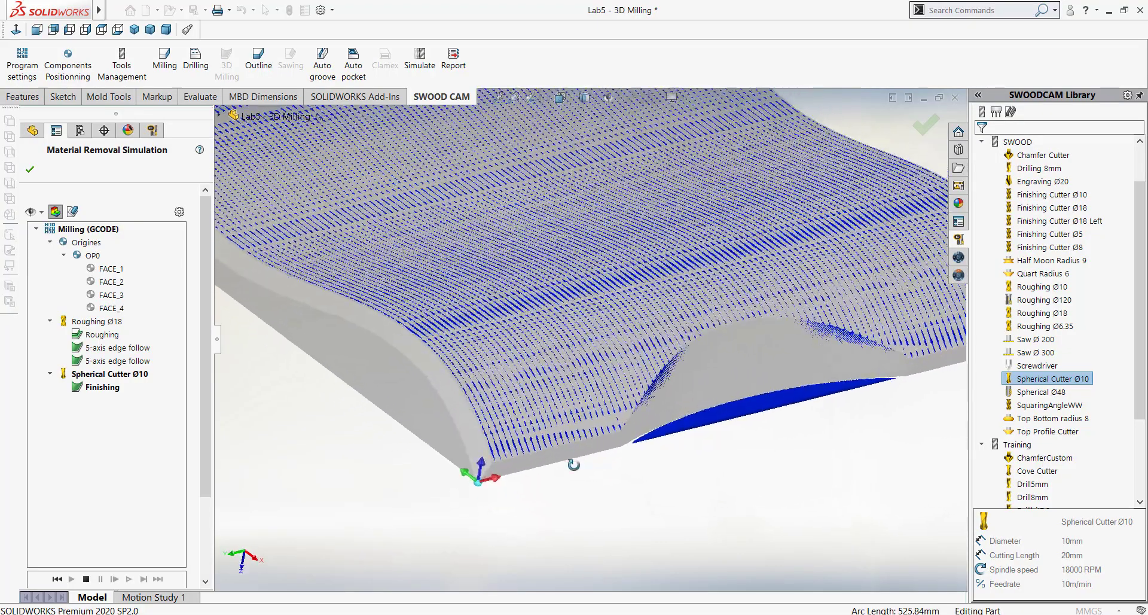
scroll(711, 472, "down", 3)
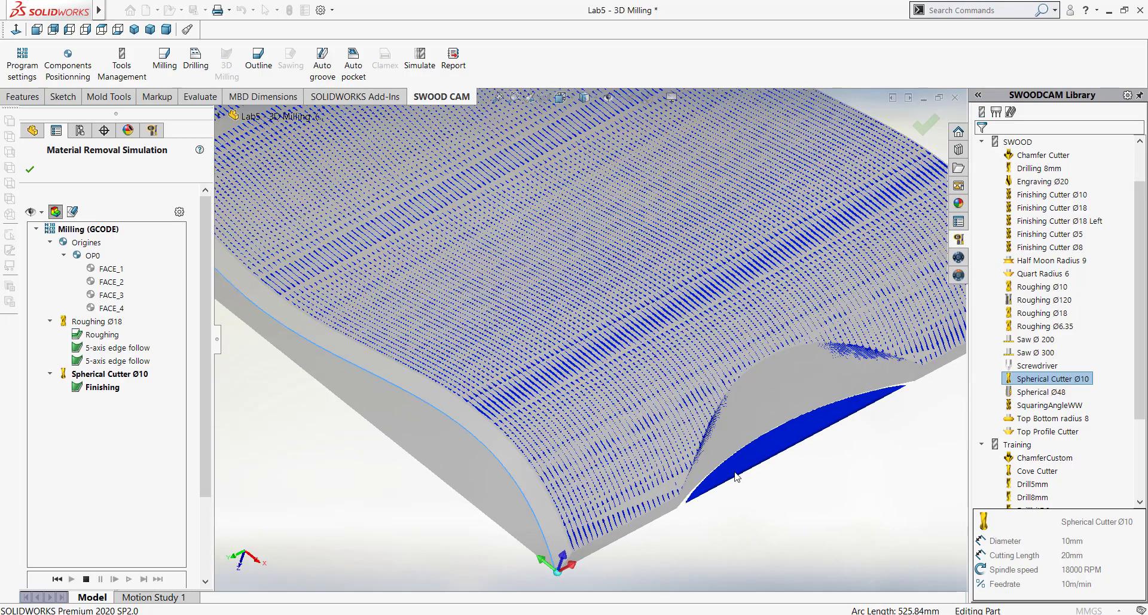
scroll(731, 500, "up", 2)
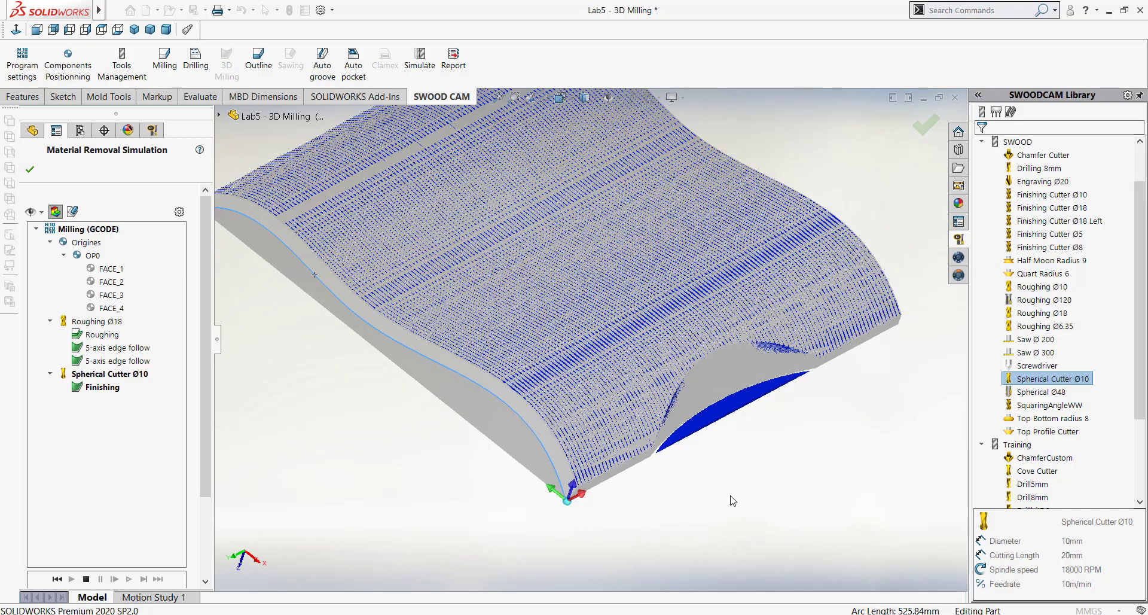
middle_click_drag(639, 474, 789, 289)
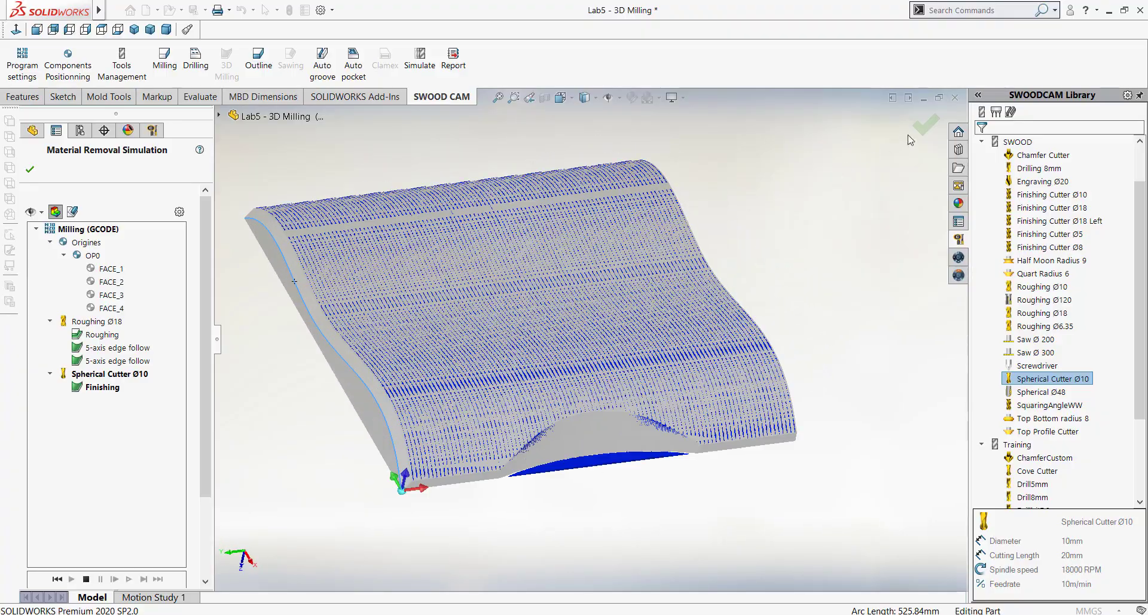
left_click(925, 125)
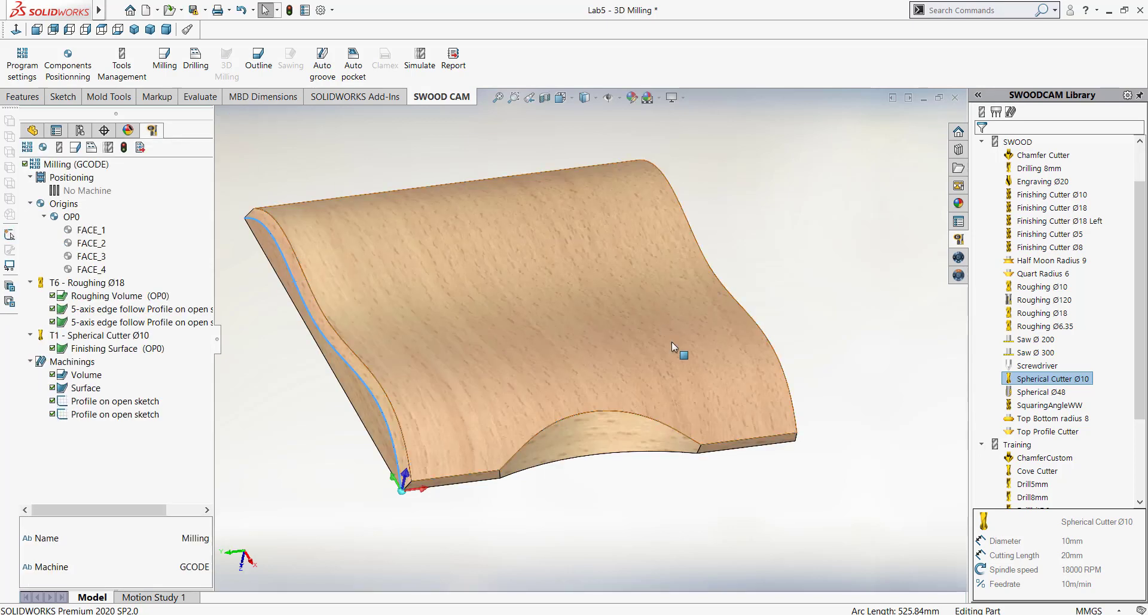